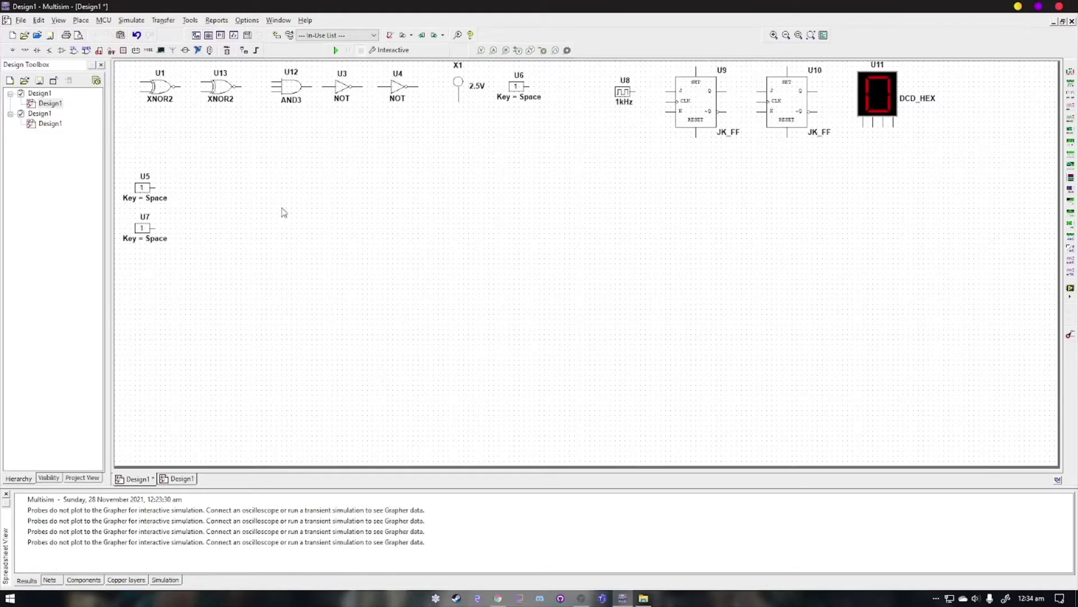
Place XNOR2 gate U1 beside digital inputs U5 and U7 and wire both to the gate's inputs.
{"action": "left_click", "coordinate": [181, 97]}
{"action": "left_click_drag", "start_coordinate": [180, 97], "coordinate": [236, 212]}
{"action": "left_click_drag", "start_coordinate": [155, 186], "coordinate": [205, 197]}
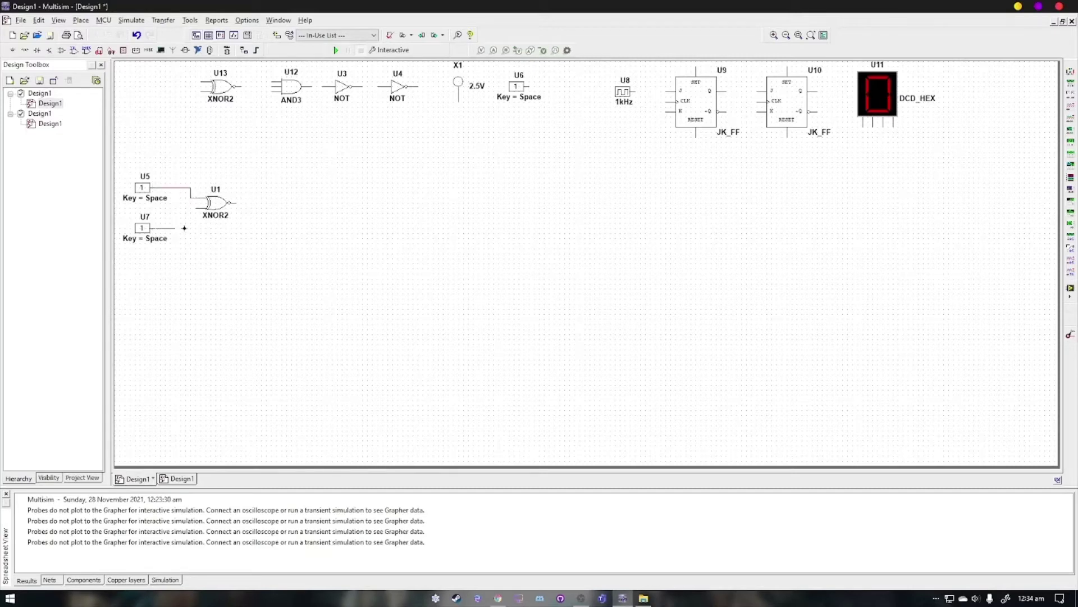
Place probe X1 next to gate U1 and wire it to the gate's output.
{"action": "left_click", "coordinate": [469, 95]}
{"action": "left_click_drag", "start_coordinate": [469, 94], "coordinate": [273, 191]}
{"action": "left_click", "coordinate": [237, 203]}
{"action": "left_click", "coordinate": [261, 197]}
Run the simulation and switch digital inputs U5 and U7 to 0.
{"action": "left_click", "coordinate": [334, 51]}
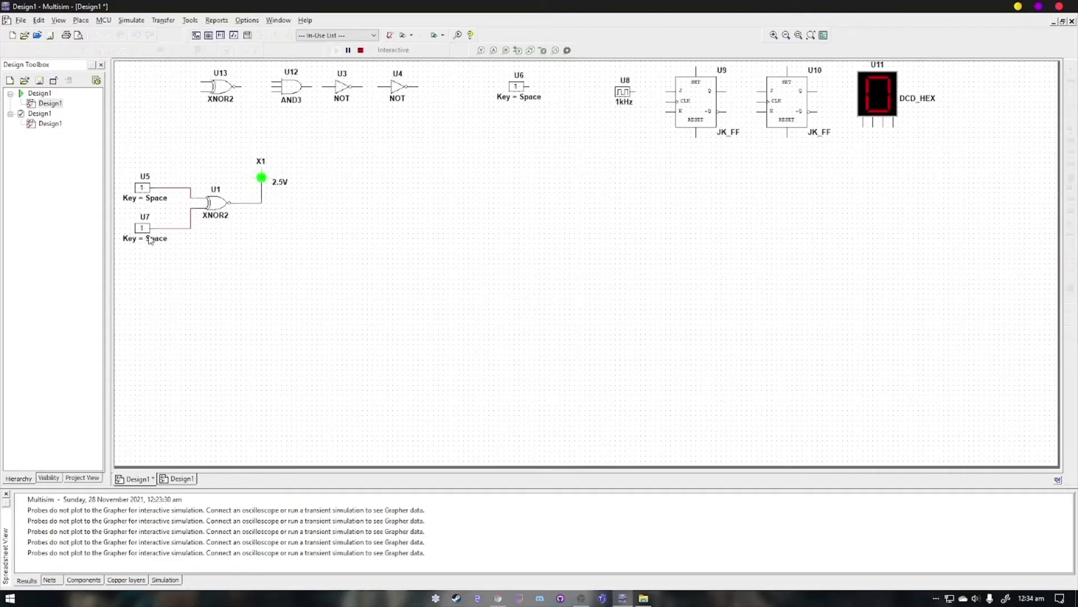
{"action": "left_click", "coordinate": [142, 188]}
{"action": "left_click", "coordinate": [146, 236]}
Move input U5 higher with U7 lined up beneath it, and place XNOR2 gate U13 below U1.
{"action": "left_click", "coordinate": [166, 196]}
{"action": "left_click_drag", "start_coordinate": [166, 196], "coordinate": [160, 151]}
{"action": "left_click", "coordinate": [128, 161]}
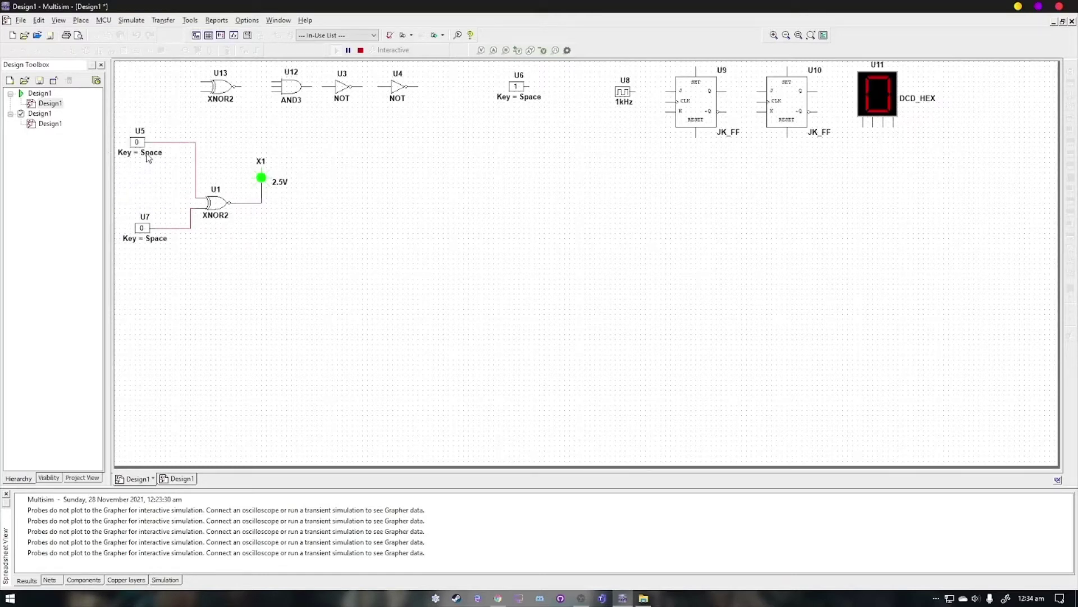
{"action": "left_click_drag", "start_coordinate": [157, 236], "coordinate": [152, 307]}
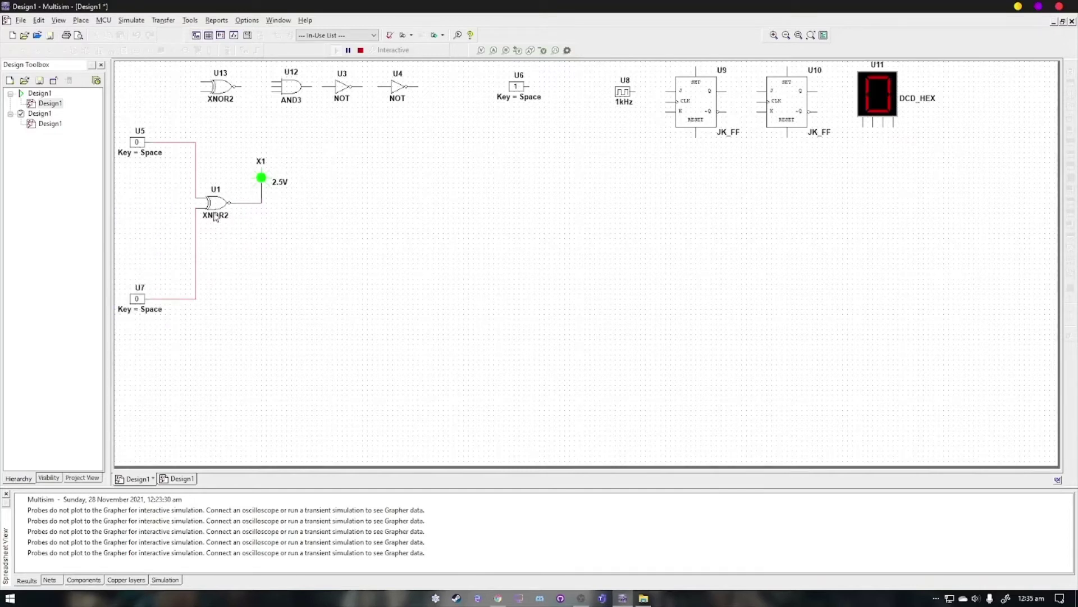
{"action": "left_click", "coordinate": [154, 299]}
{"action": "left_click_drag", "start_coordinate": [144, 300], "coordinate": [144, 230]}
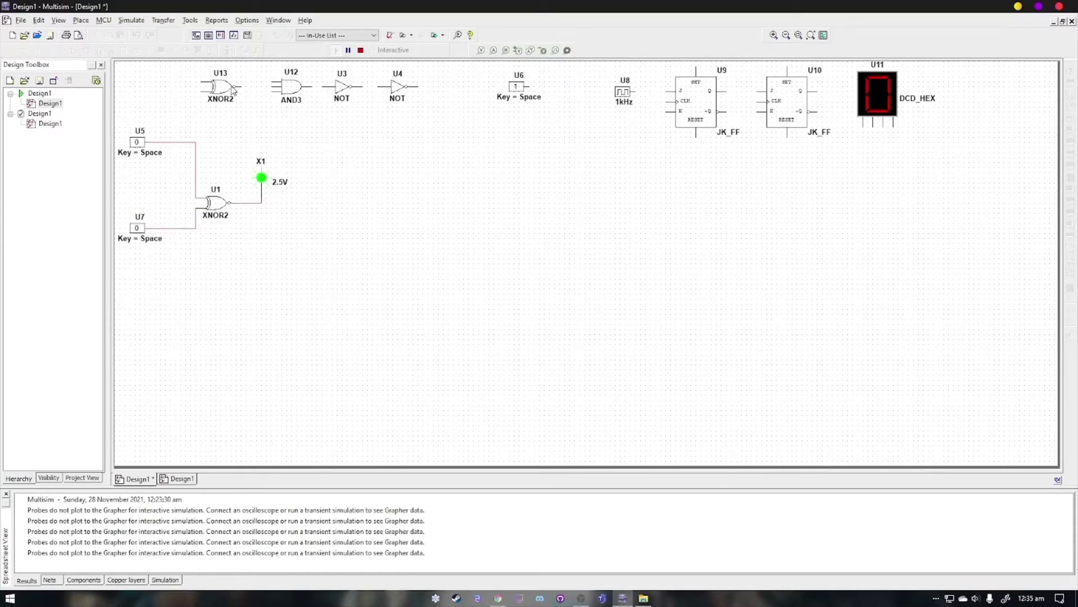
{"action": "left_click_drag", "start_coordinate": [233, 90], "coordinate": [229, 281]}
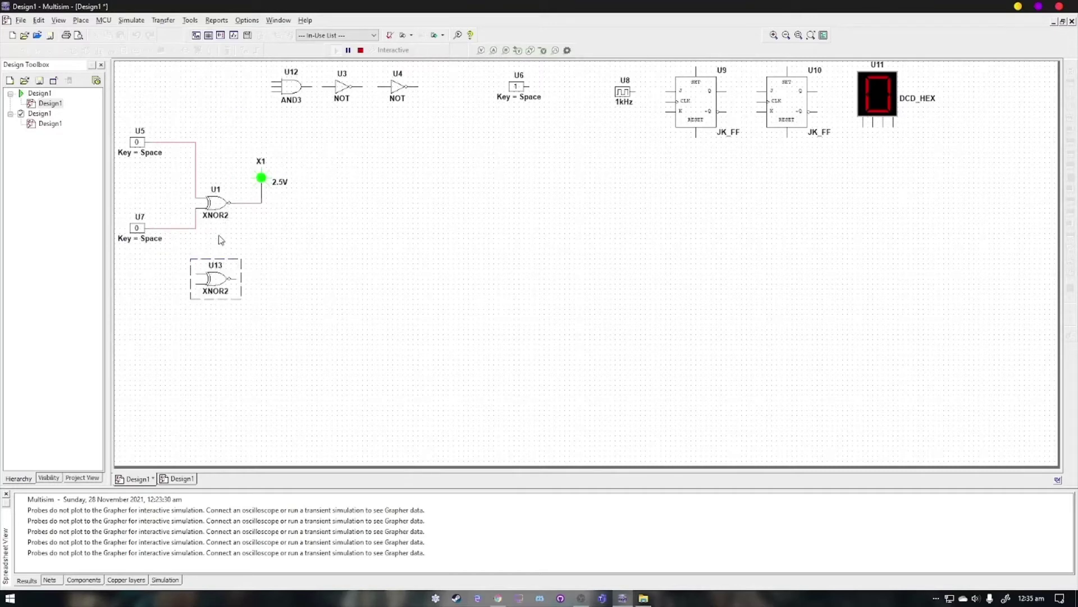
{"action": "left_click", "coordinate": [330, 263]}
Stop the simulation and paste copies of inputs U5 and U7 beside XNOR2 gate U13.
{"action": "left_click_drag", "start_coordinate": [153, 273], "coordinate": [135, 141]}
{"action": "left_click", "coordinate": [141, 288]}
{"action": "left_click_drag", "start_coordinate": [152, 265], "coordinate": [128, 125]}
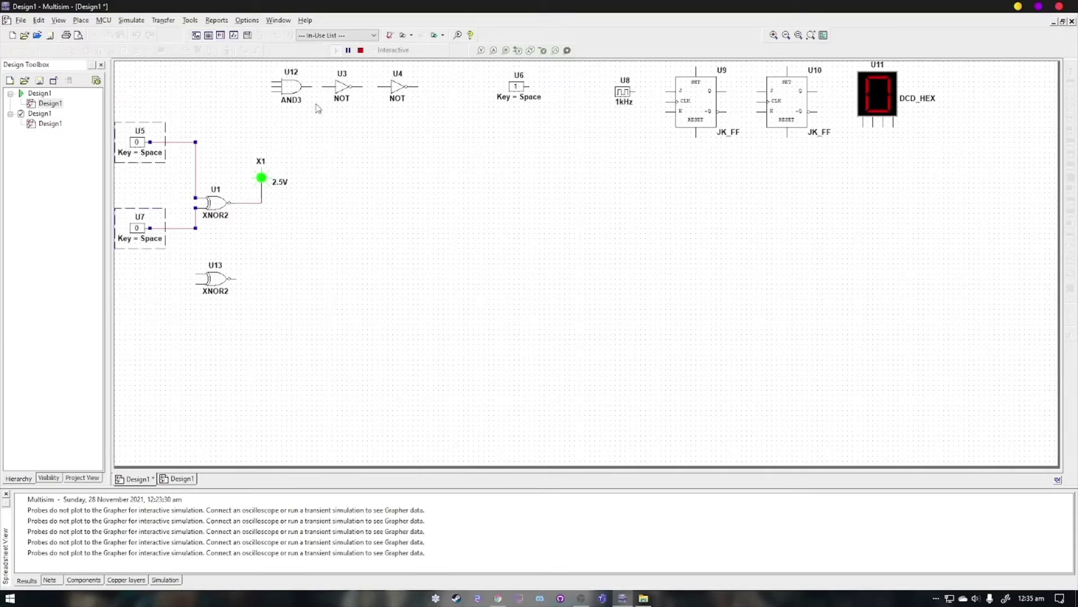
{"action": "left_click", "coordinate": [360, 50]}
{"action": "left_click_drag", "start_coordinate": [134, 299], "coordinate": [135, 141]}
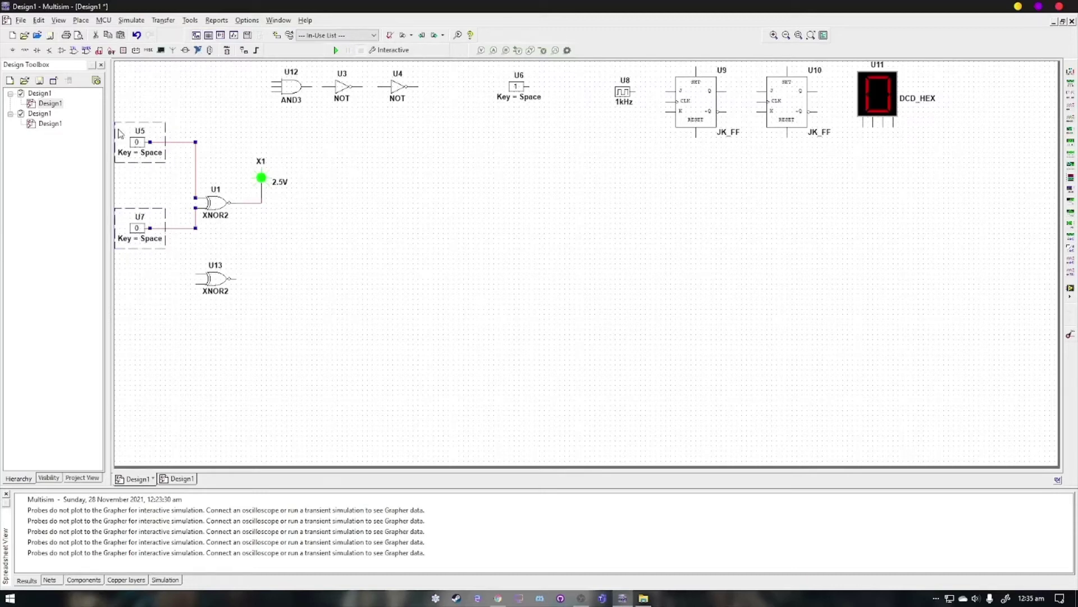
{"action": "key", "text": "ctrl+c"}
{"action": "key", "text": "ctrl+v"}
{"action": "left_click", "coordinate": [144, 265]}
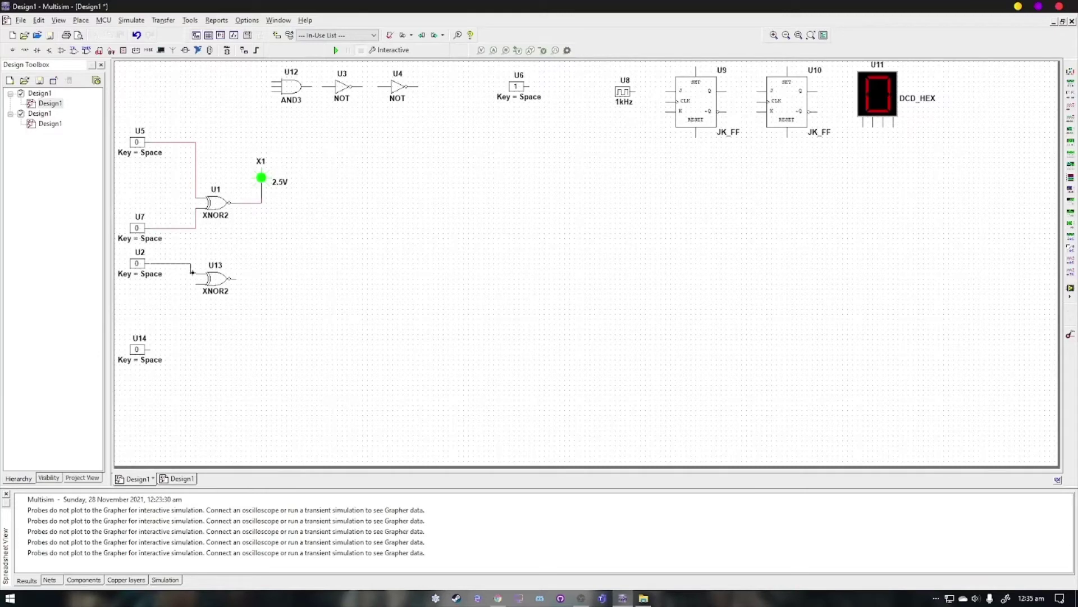
Wire the two copied digital inputs to the inputs of XNOR2 gate U13.
{"action": "left_click", "coordinate": [196, 268]}
{"action": "left_click", "coordinate": [148, 349]}
{"action": "left_click", "coordinate": [195, 284]}
Remove the wire between U1 and probe X1, and move the probe farther right of the gates.
{"action": "left_click", "coordinate": [244, 202]}
{"action": "key", "text": "ctrl+x"}
{"action": "left_click_drag", "start_coordinate": [261, 177], "coordinate": [378, 211]}
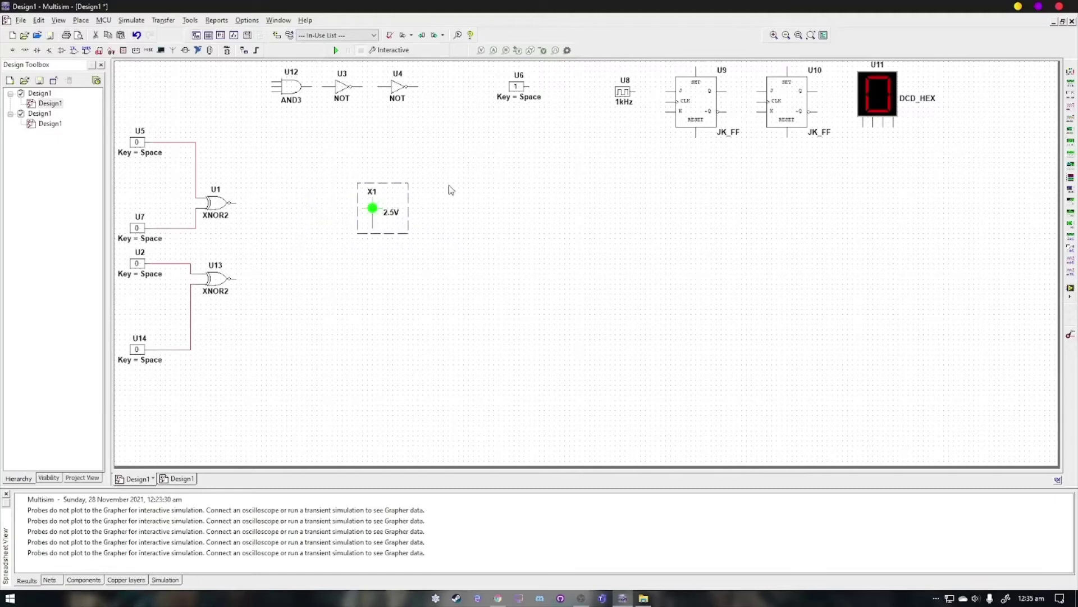
{"action": "left_click", "coordinate": [451, 190]}
Replace the AND3 gate with an AND2 gate placed between the two XNOR2 gates and probe X1.
{"action": "left_click", "coordinate": [297, 96]}
{"action": "key", "text": "Delete"}
{"action": "key", "text": "ctrl+w"}
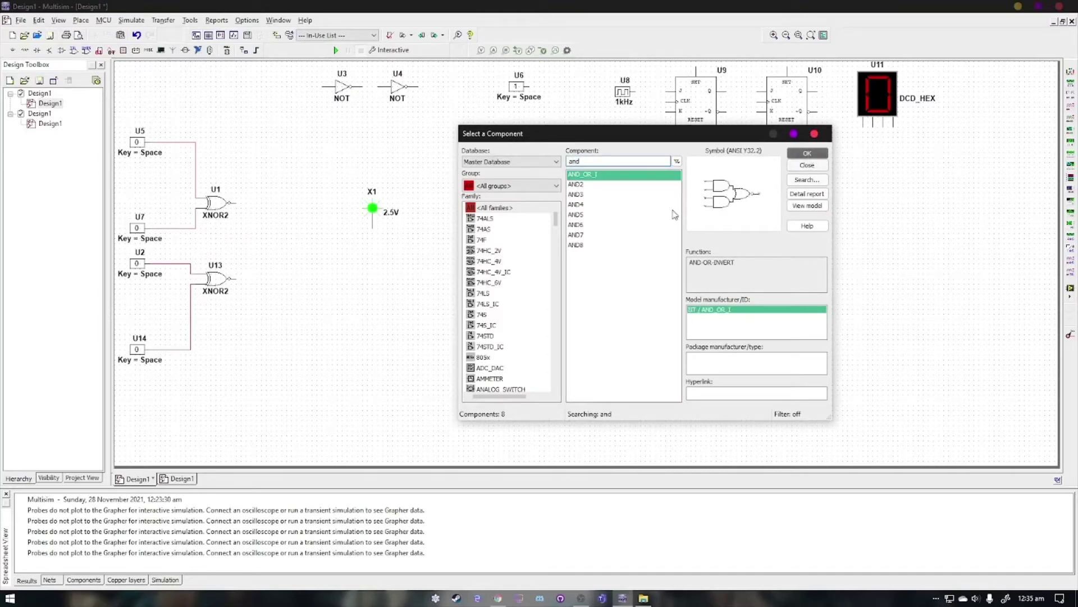
{"action": "left_click", "coordinate": [576, 183]}
{"action": "left_click", "coordinate": [807, 153]}
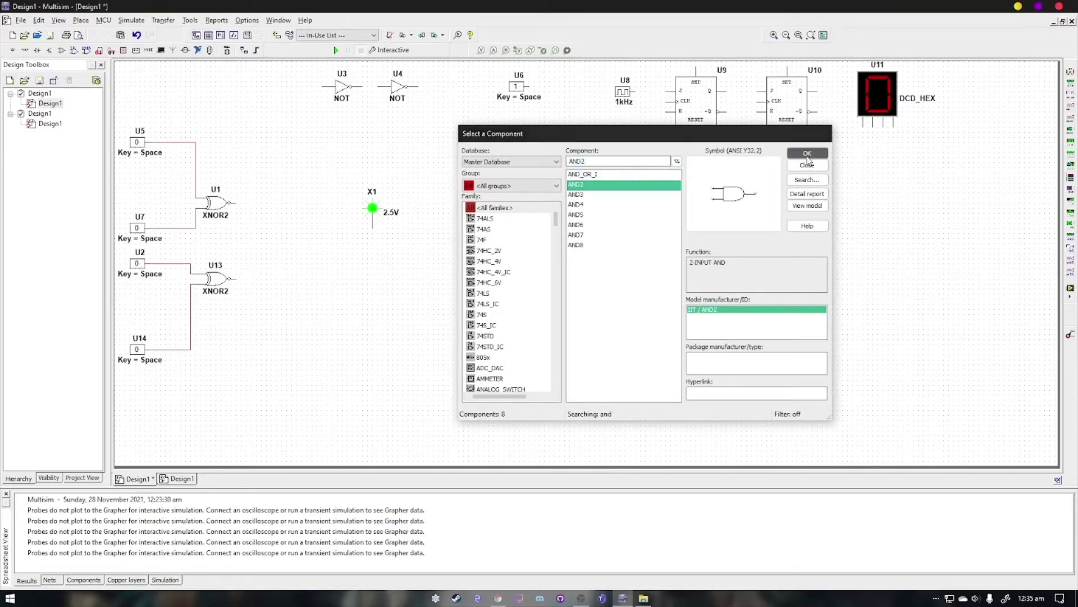
{"action": "left_click", "coordinate": [276, 236]}
{"action": "key", "text": "Escape"}
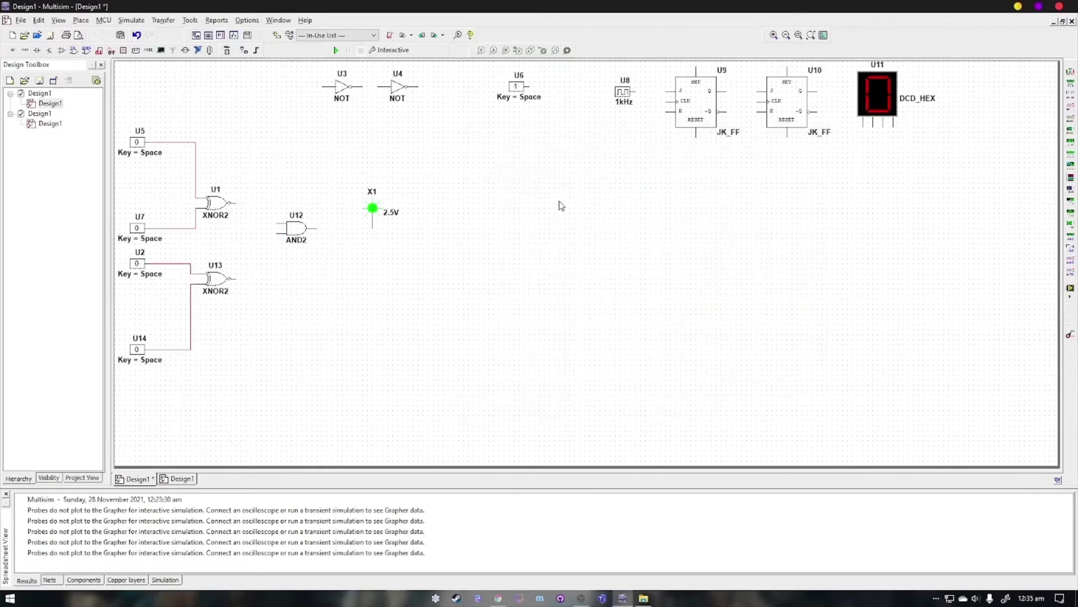
Wire the outputs of U1 and U13 into the AND2 gate and its output to probe X1.
{"action": "left_click", "coordinate": [234, 203]}
{"action": "left_click", "coordinate": [277, 223]}
{"action": "left_click", "coordinate": [234, 279]}
{"action": "left_click", "coordinate": [274, 233]}
{"action": "left_click", "coordinate": [323, 228]}
Regroup the digital inputs by moving U2 directly below U5 and U7 directly above U14.
{"action": "left_click_drag", "start_coordinate": [143, 261], "coordinate": [144, 170]}
{"action": "left_click_drag", "start_coordinate": [150, 231], "coordinate": [150, 316]}
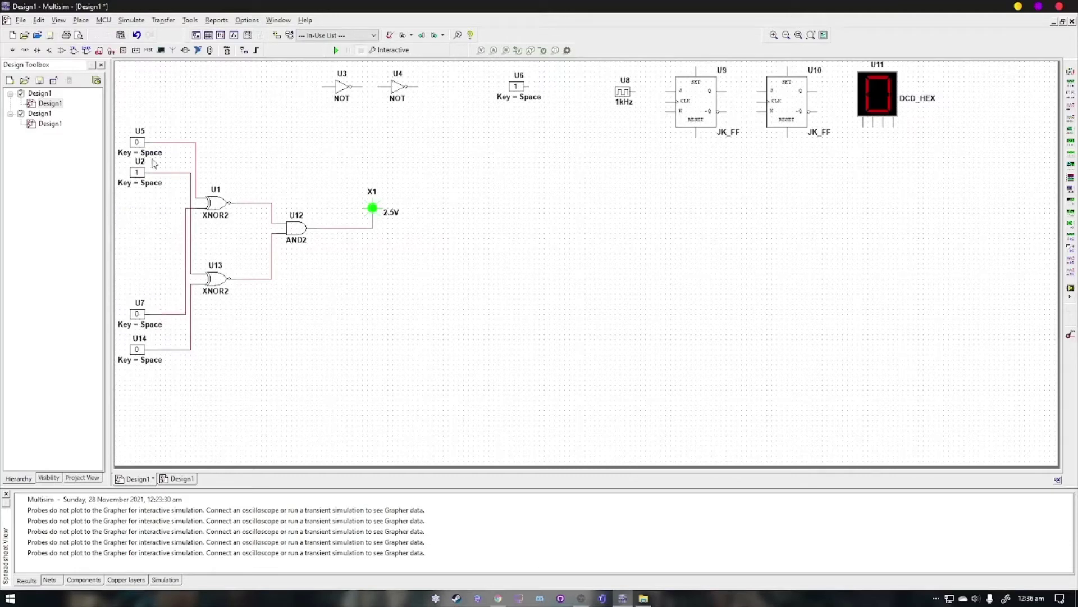
Test the comparator by running the simulation and toggling input U2, and stop the simulation.
{"action": "left_click", "coordinate": [336, 50]}
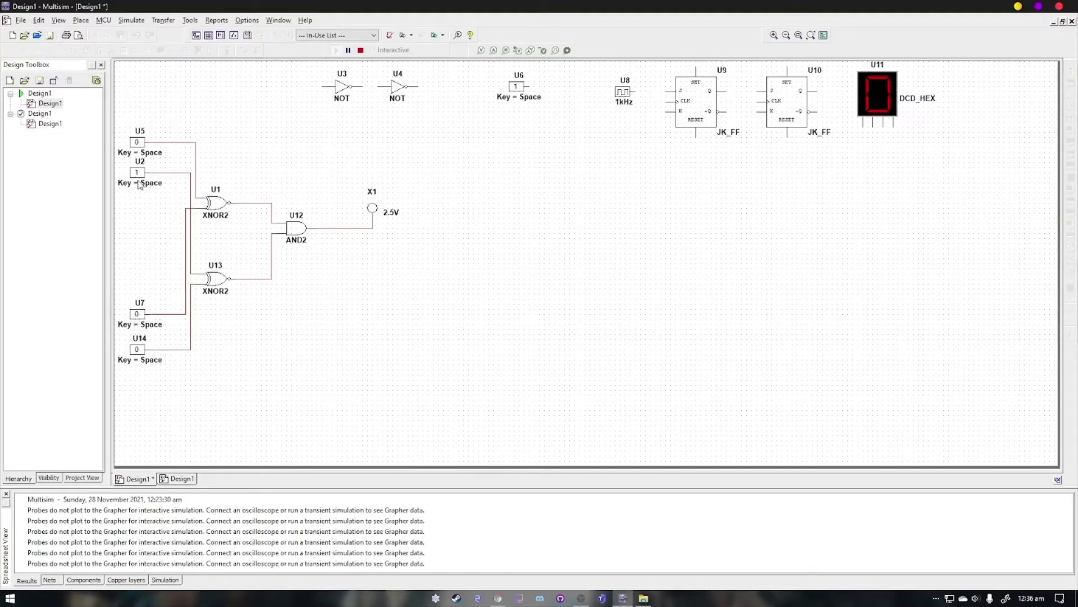
{"action": "left_click", "coordinate": [139, 181]}
{"action": "left_click", "coordinate": [146, 183]}
{"action": "left_click", "coordinate": [360, 50]}
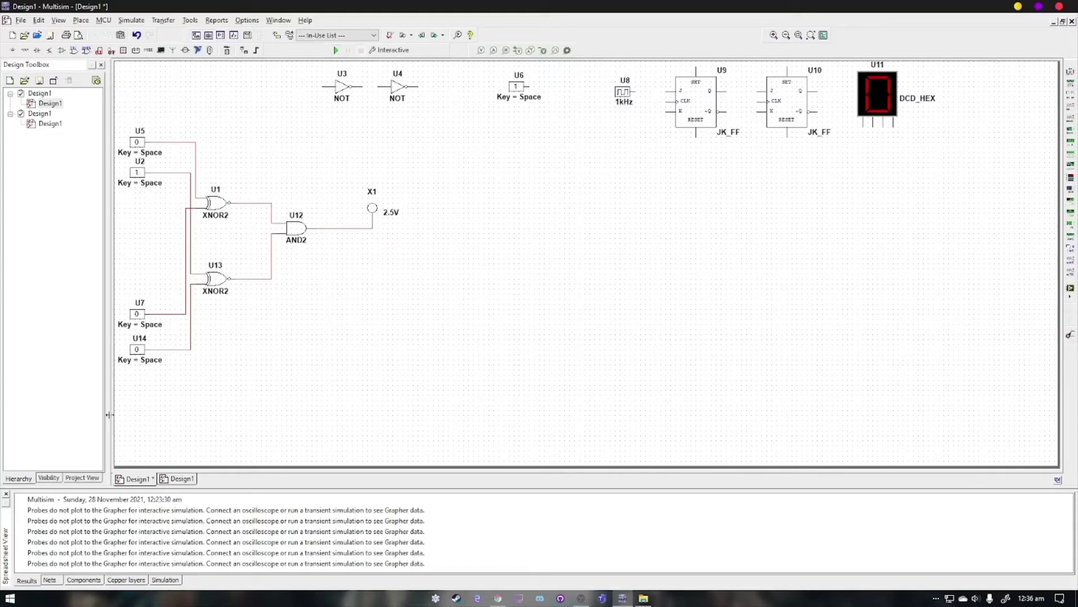
Delete the entire comparator circuit, including its inputs, gates, wires and probe.
{"action": "left_click_drag", "start_coordinate": [110, 415], "coordinate": [114, 291]}
{"action": "left_click_drag", "start_coordinate": [150, 376], "coordinate": [393, 144]}
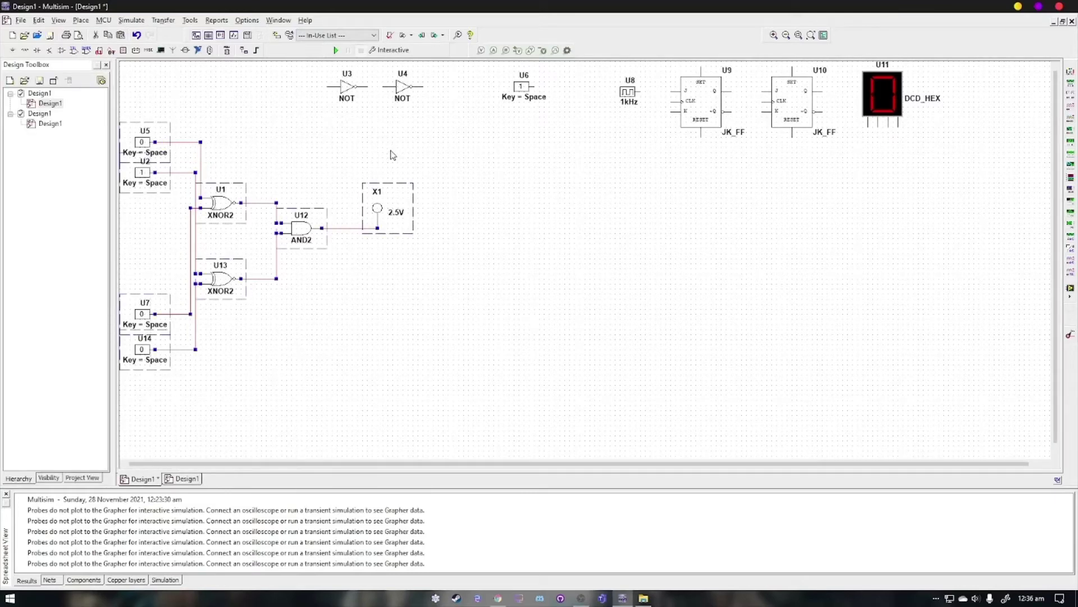
{"action": "key", "text": "Delete"}
Place JK flip-flops U9 and U10 side by side mid-sheet, with the 1kHz clock U8 left of U9.
{"action": "left_click_drag", "start_coordinate": [706, 91], "coordinate": [327, 281]}
{"action": "left_click_drag", "start_coordinate": [793, 101], "coordinate": [464, 278]}
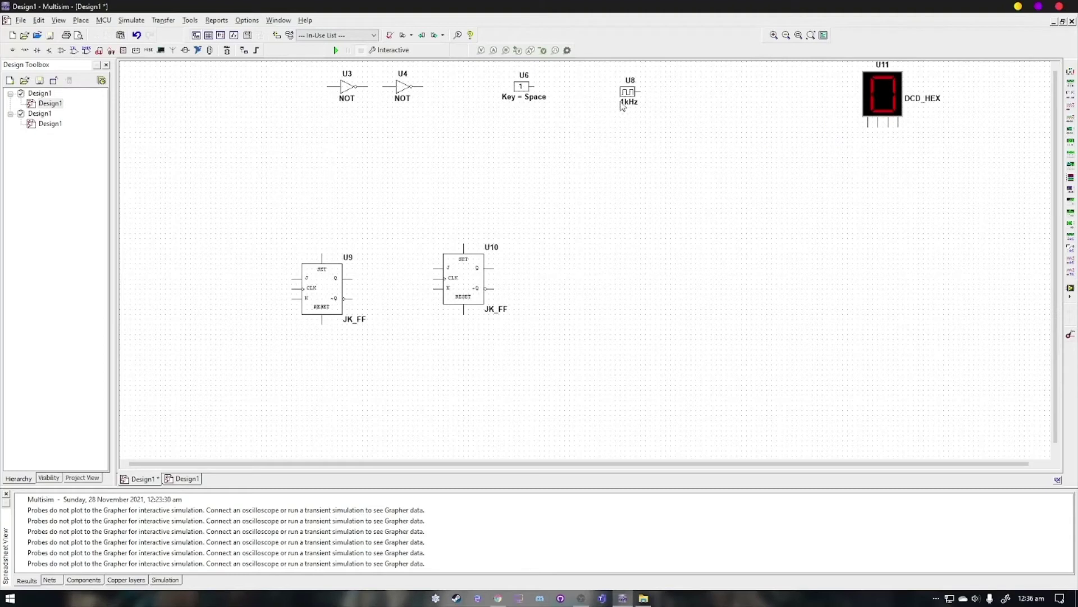
{"action": "left_click_drag", "start_coordinate": [622, 104], "coordinate": [203, 308]}
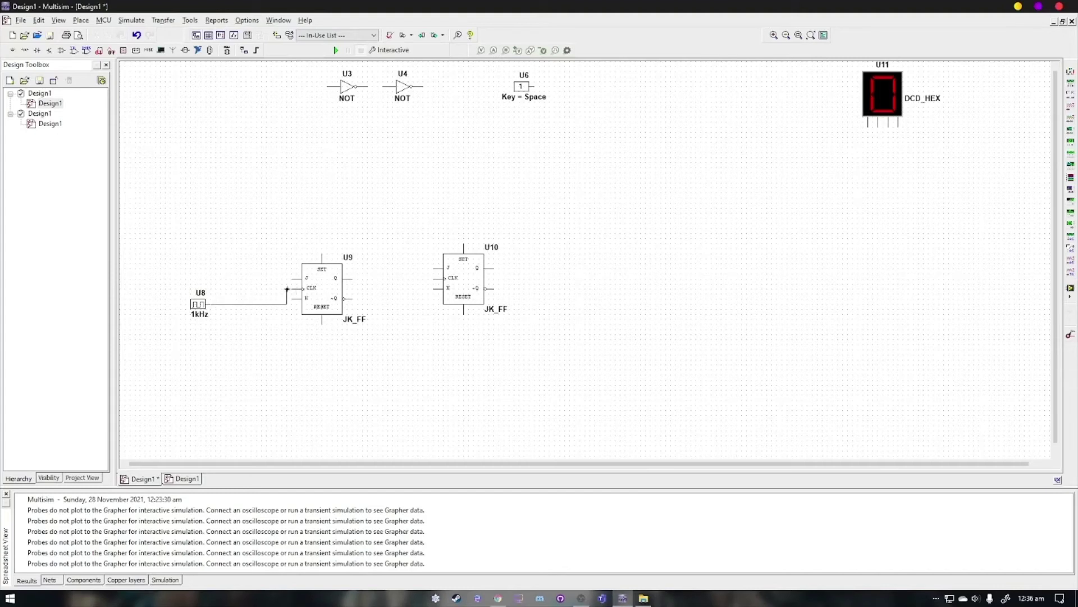
Wire clock U8 to the CLK input of U9, shifting the flip-flop and wire for more clearance.
{"action": "left_click", "coordinate": [287, 288]}
{"action": "left_click_drag", "start_coordinate": [319, 296], "coordinate": [334, 296]}
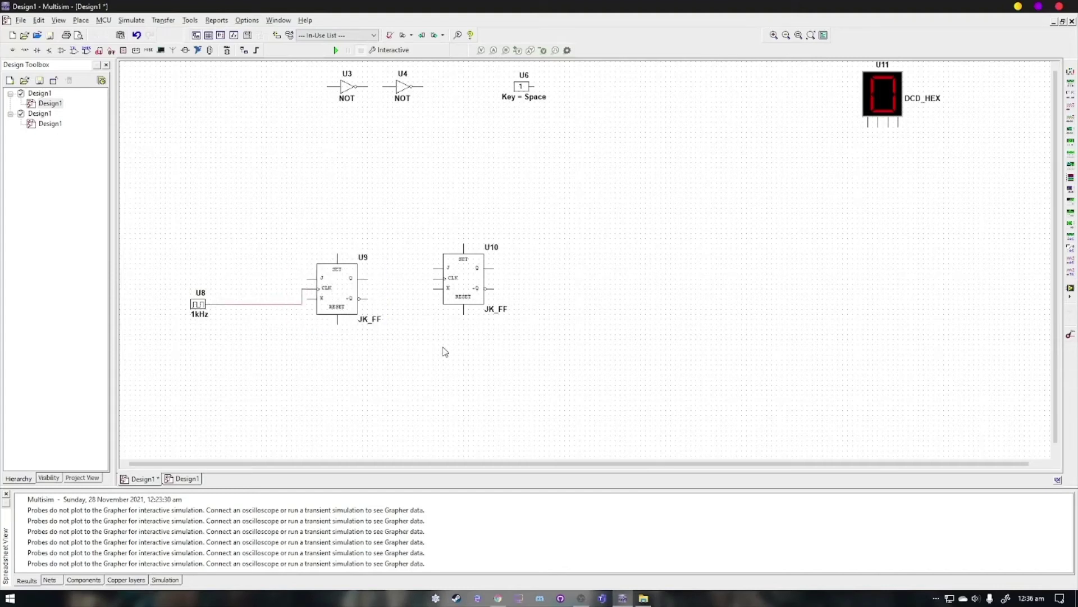
{"action": "left_click", "coordinate": [301, 299]}
{"action": "left_click_drag", "start_coordinate": [302, 298], "coordinate": [257, 296]}
{"action": "left_click", "coordinate": [413, 293]}
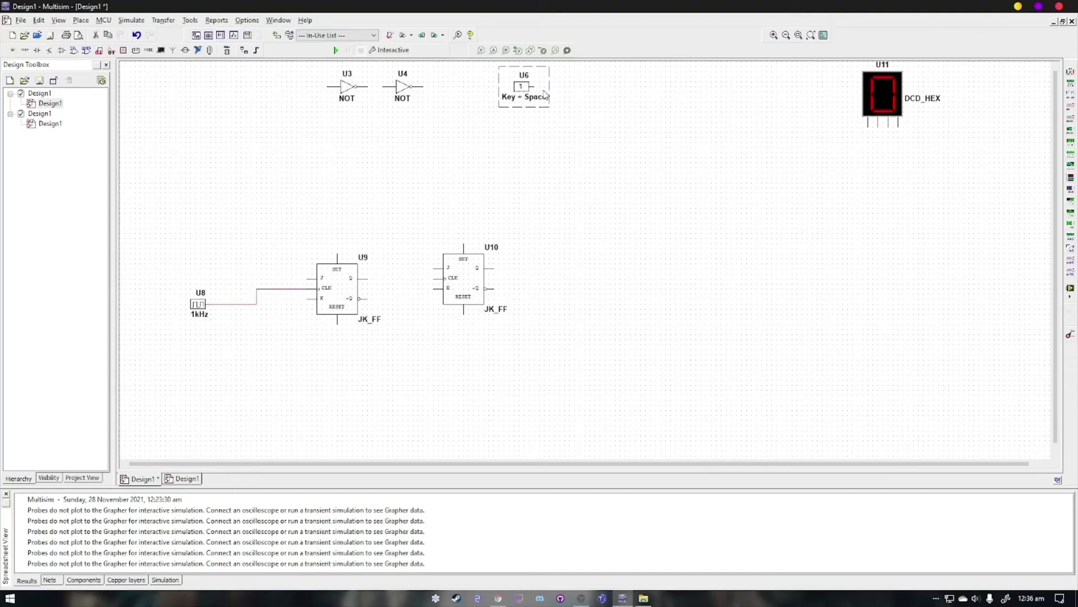
Place digital input U6 above the clock and wire it to the J and K inputs of both flip-flops.
{"action": "left_click_drag", "start_coordinate": [543, 88], "coordinate": [225, 199]}
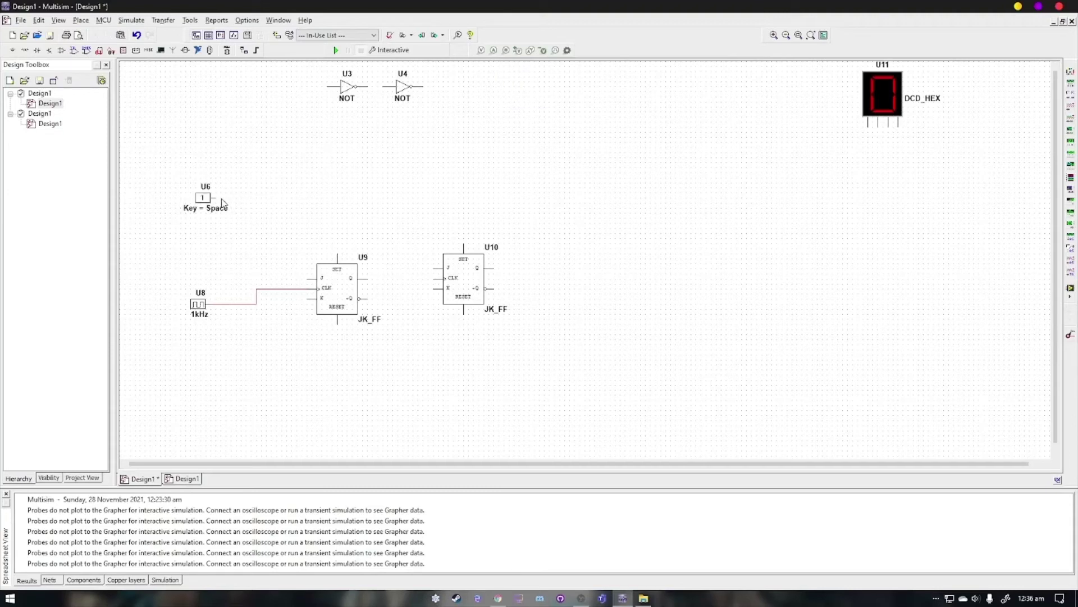
{"action": "left_click", "coordinate": [302, 298]}
{"action": "left_click", "coordinate": [430, 267]}
{"action": "left_click", "coordinate": [301, 198]}
{"action": "left_click", "coordinate": [417, 273]}
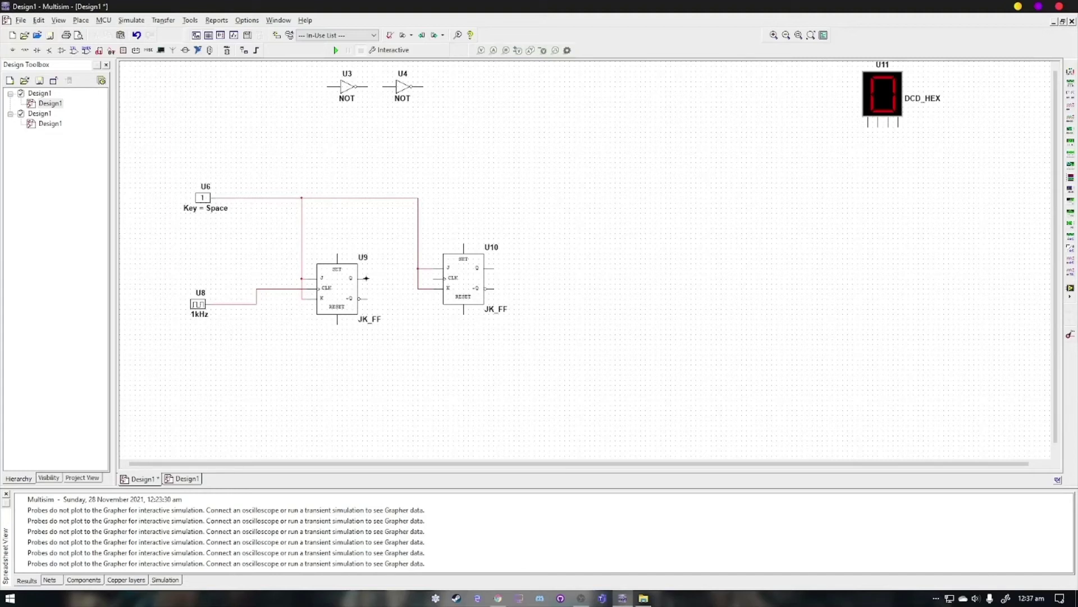
{"action": "left_click", "coordinate": [425, 280]}
{"action": "left_click", "coordinate": [392, 278]}
{"action": "key", "text": "Delete"}
Place NOT gate U4 at U9's Q output and move flip-flop U10 farther right to make room.
{"action": "left_click_drag", "start_coordinate": [399, 89], "coordinate": [398, 280]}
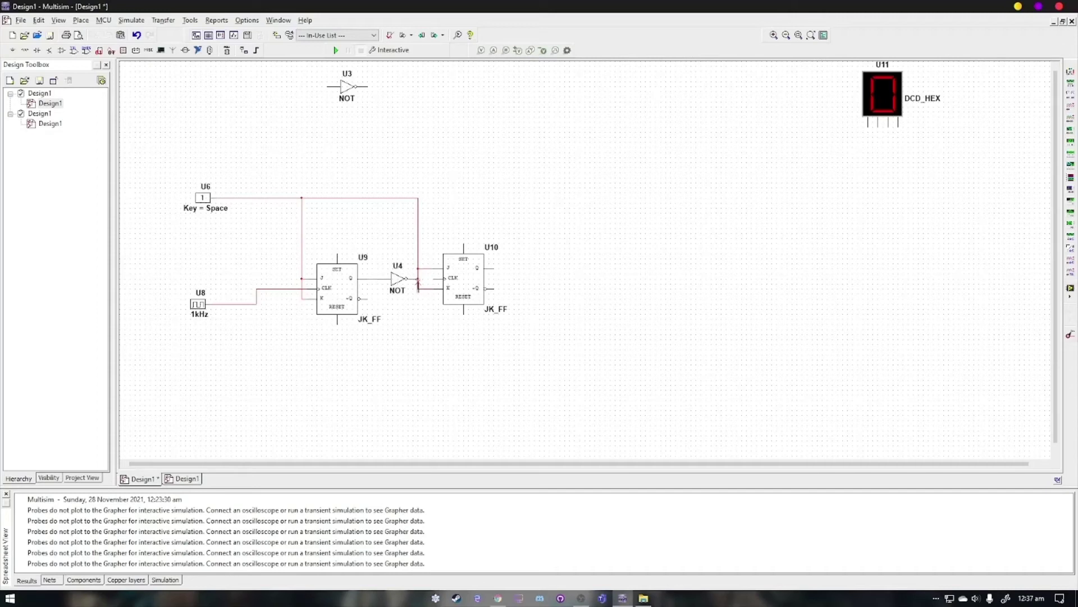
{"action": "left_click_drag", "start_coordinate": [464, 279], "coordinate": [510, 279]}
{"action": "left_click", "coordinate": [454, 277]}
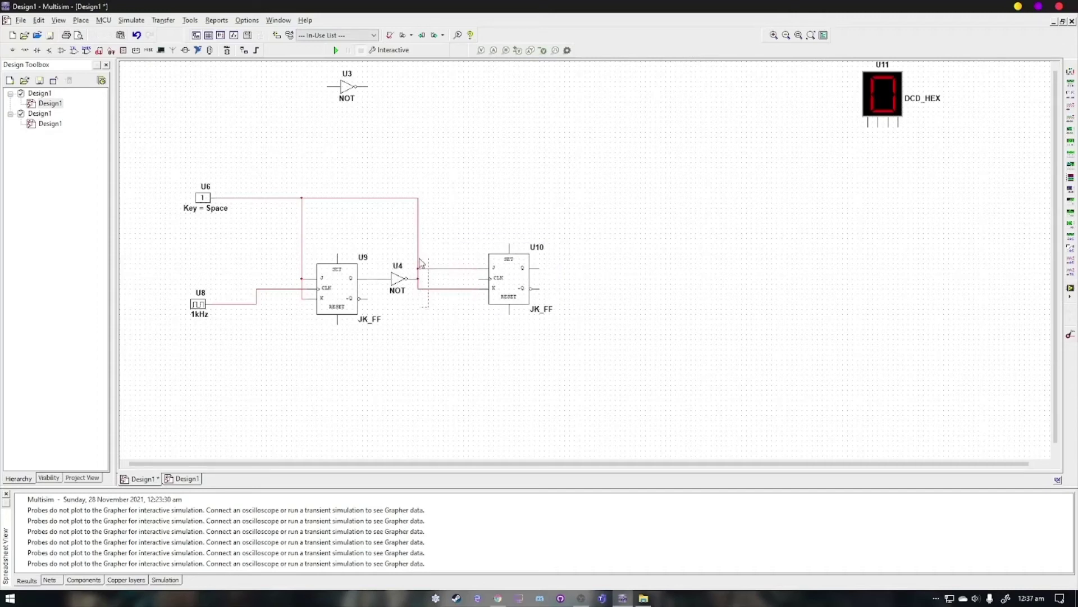
Redo the wiring from U6 to U10's J and K inputs, and connect NOT gate U4 to U10's CLK.
{"action": "left_click", "coordinate": [418, 269]}
{"action": "key", "text": "Delete"}
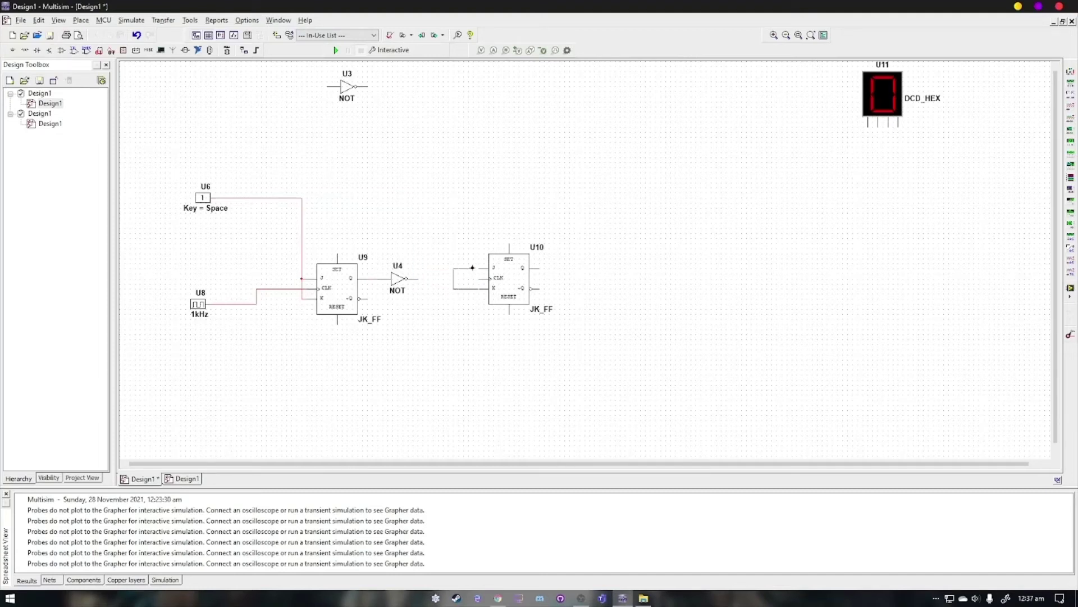
{"action": "left_click", "coordinate": [475, 267]}
{"action": "left_click", "coordinate": [310, 197]}
{"action": "left_click", "coordinate": [453, 267]}
Replace the direct clock wire with NOT gate U3 wired between clock U8 and U9's CLK input.
{"action": "left_click", "coordinate": [258, 292]}
{"action": "key", "text": "Delete"}
{"action": "left_click_drag", "start_coordinate": [242, 305], "coordinate": [245, 305]}
{"action": "left_click", "coordinate": [209, 304]}
{"action": "left_click", "coordinate": [226, 304]}
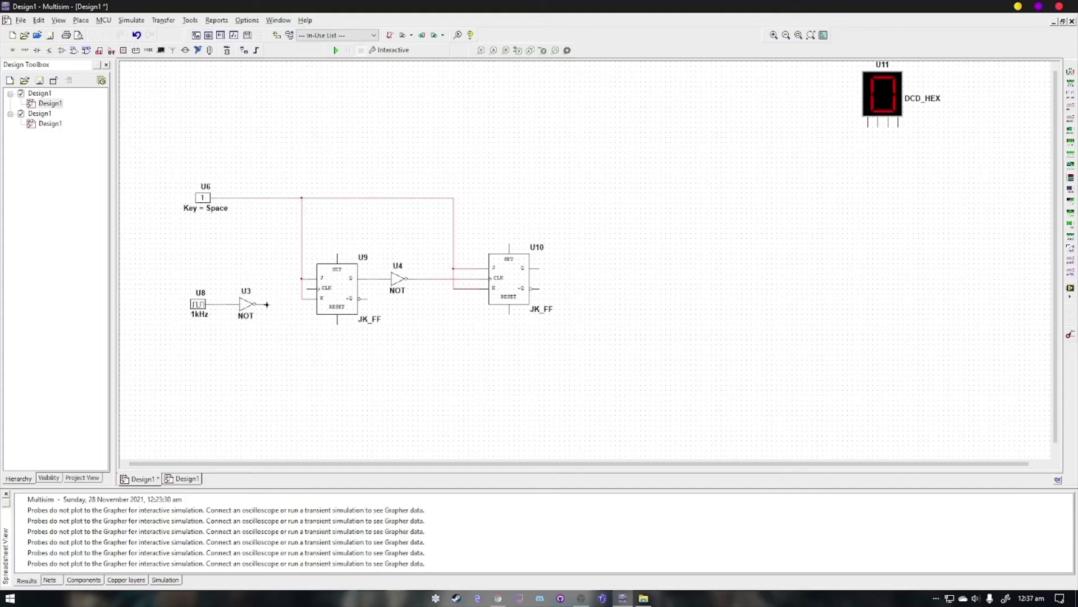
{"action": "left_click", "coordinate": [304, 289]}
Move display U11 above and right of U10, and tie its two leftmost pins to a new GROUND.
{"action": "left_click_drag", "start_coordinate": [886, 100], "coordinate": [643, 190]}
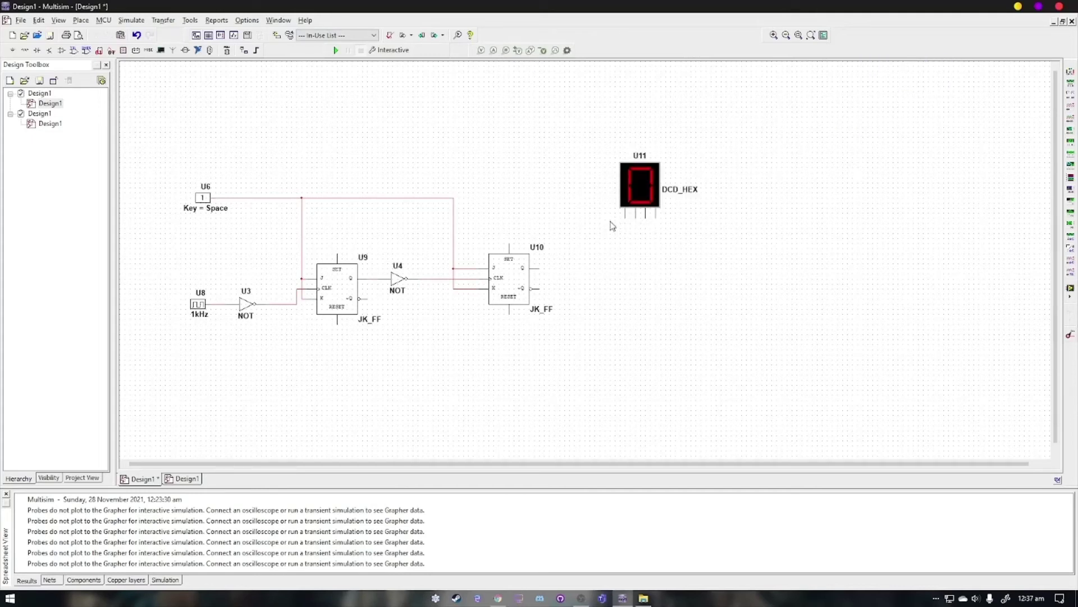
{"action": "key", "text": "ctrl+w"}
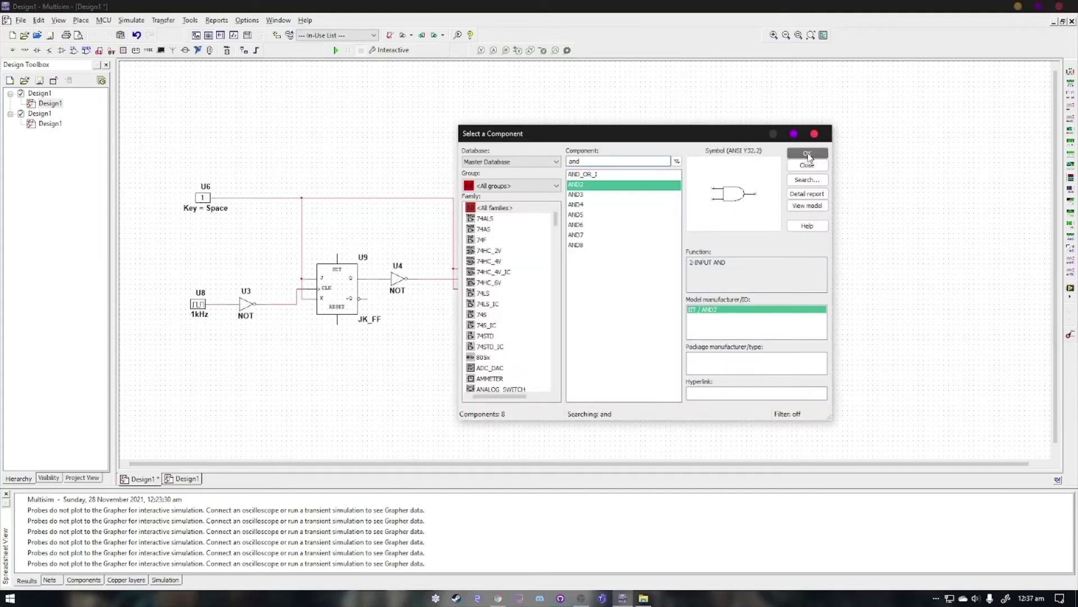
{"action": "type", "text": "gro"}
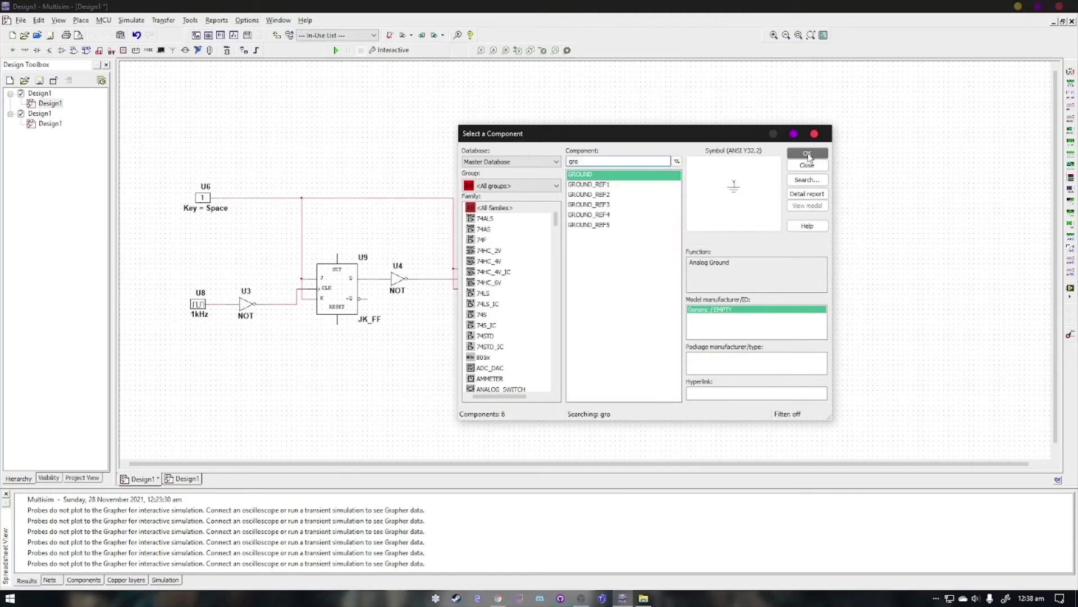
{"action": "left_click", "coordinate": [804, 154]}
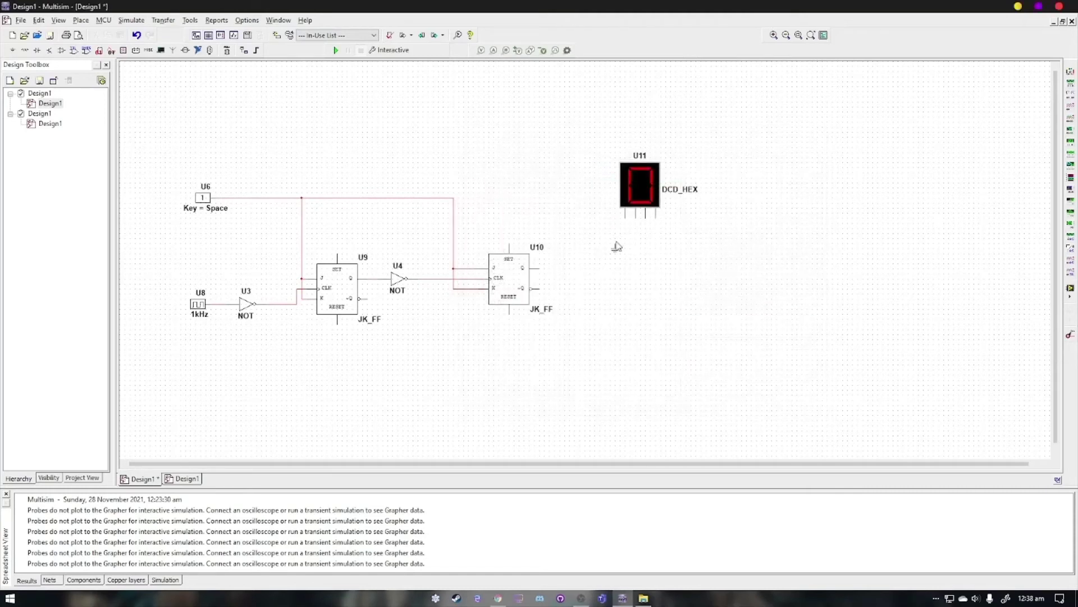
{"action": "left_click", "coordinate": [630, 231]}
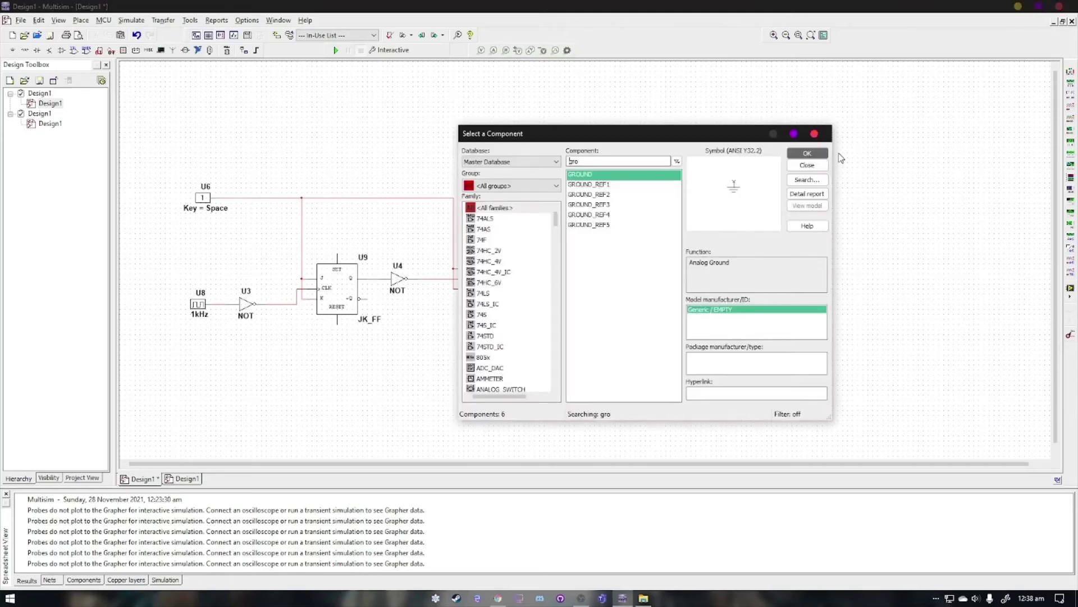
{"action": "left_click", "coordinate": [815, 134]}
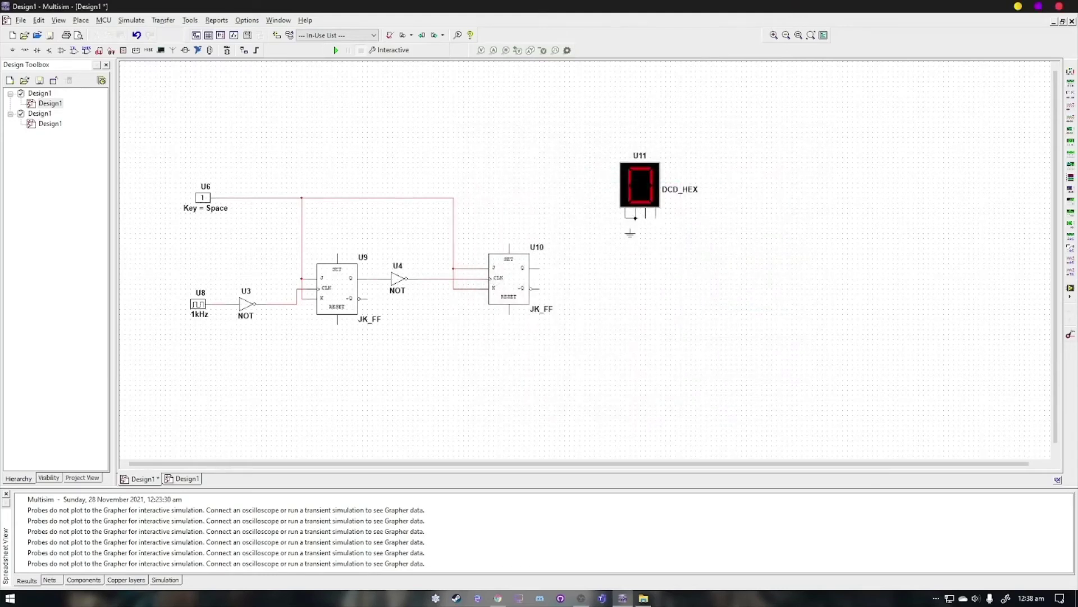
{"action": "left_click", "coordinate": [631, 234]}
{"action": "left_click_drag", "start_coordinate": [631, 233], "coordinate": [630, 222]}
Wire display U11's third pin to U10's Q and its fourth pin to U9's Q, and run a brief trial simulation.
{"action": "left_click", "coordinate": [646, 216]}
{"action": "left_click", "coordinate": [543, 268]}
{"action": "left_click", "coordinate": [656, 219]}
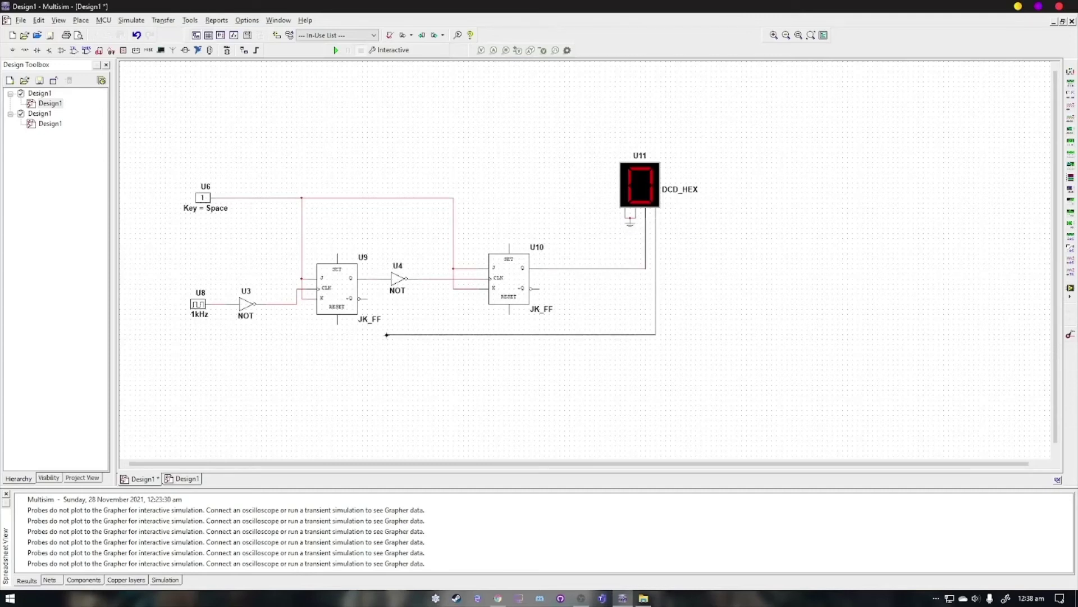
{"action": "left_click", "coordinate": [402, 334]}
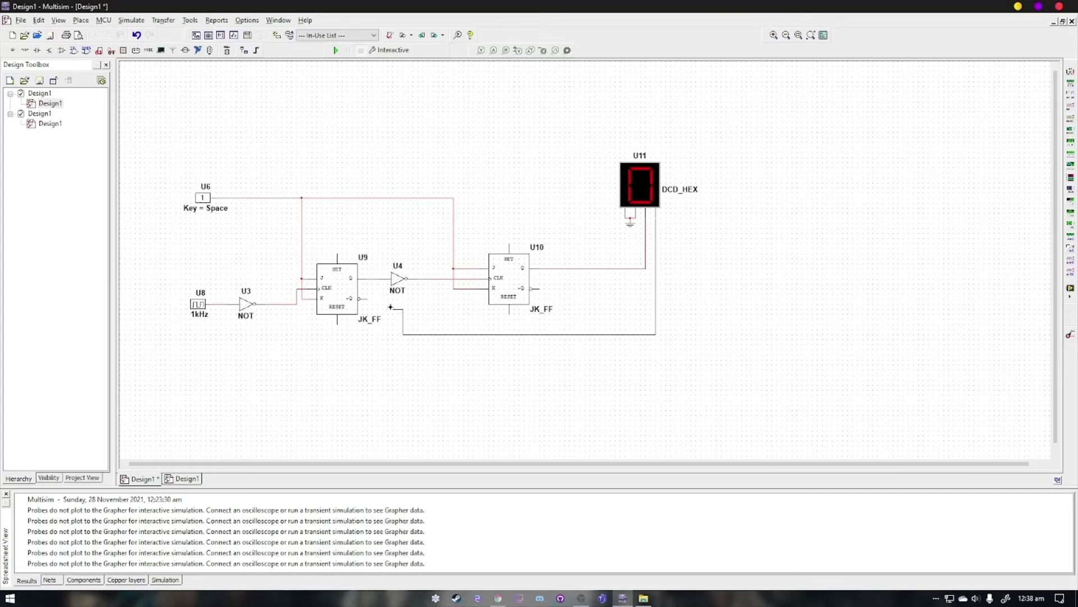
{"action": "left_click", "coordinate": [372, 280]}
{"action": "left_click", "coordinate": [336, 51]}
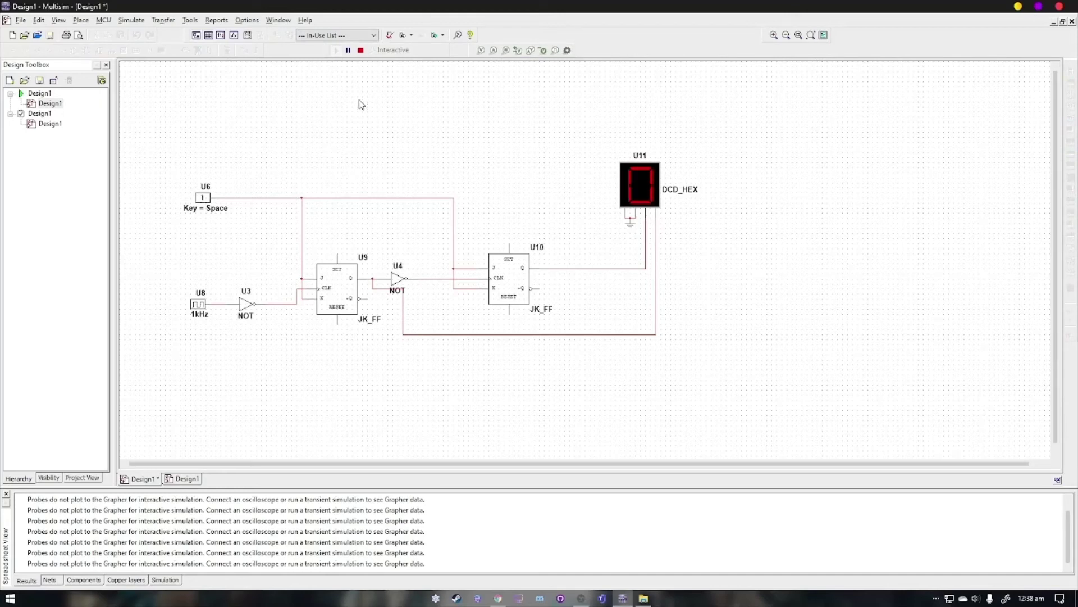
{"action": "left_click", "coordinate": [361, 50]}
Set clock U8's frequency to 10 Hz, and run the counter simulation again before stopping it.
{"action": "left_click", "coordinate": [195, 315]}
{"action": "double_click", "coordinate": [195, 314]}
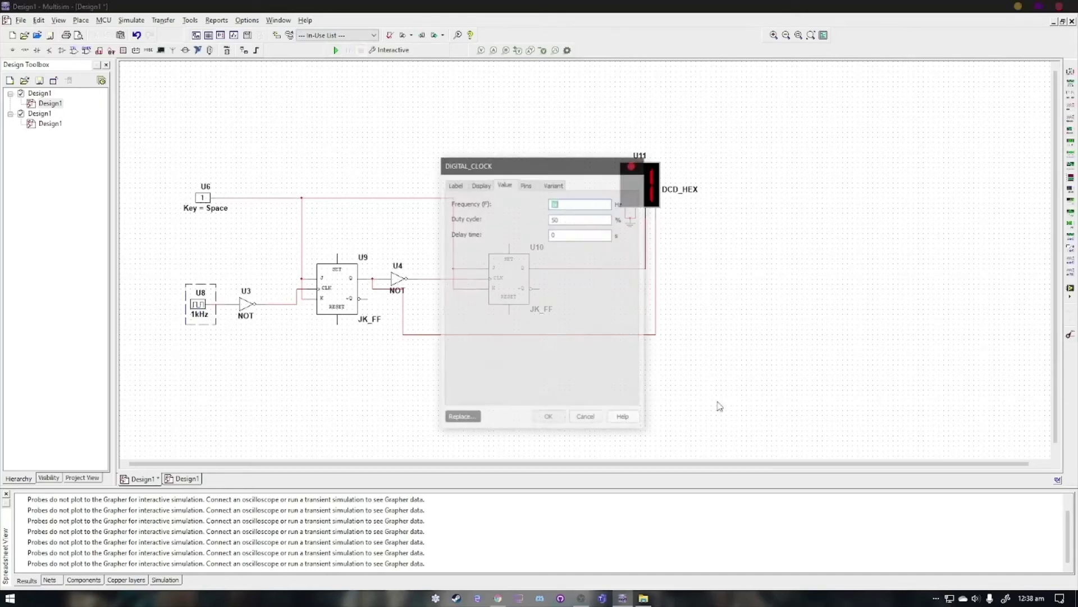
{"action": "type", "text": "10"}
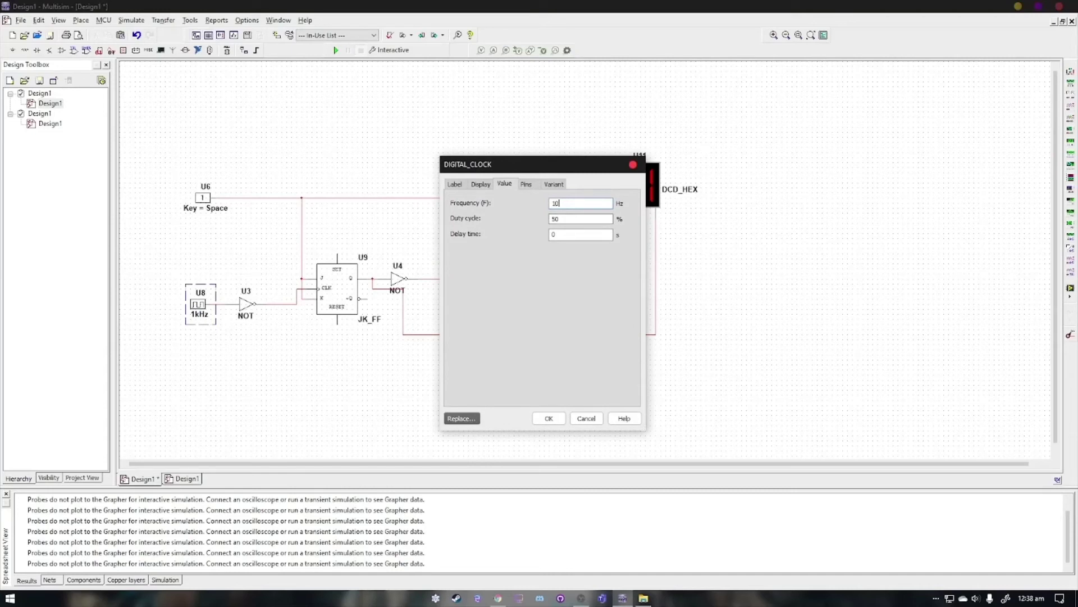
{"action": "key", "text": "Return"}
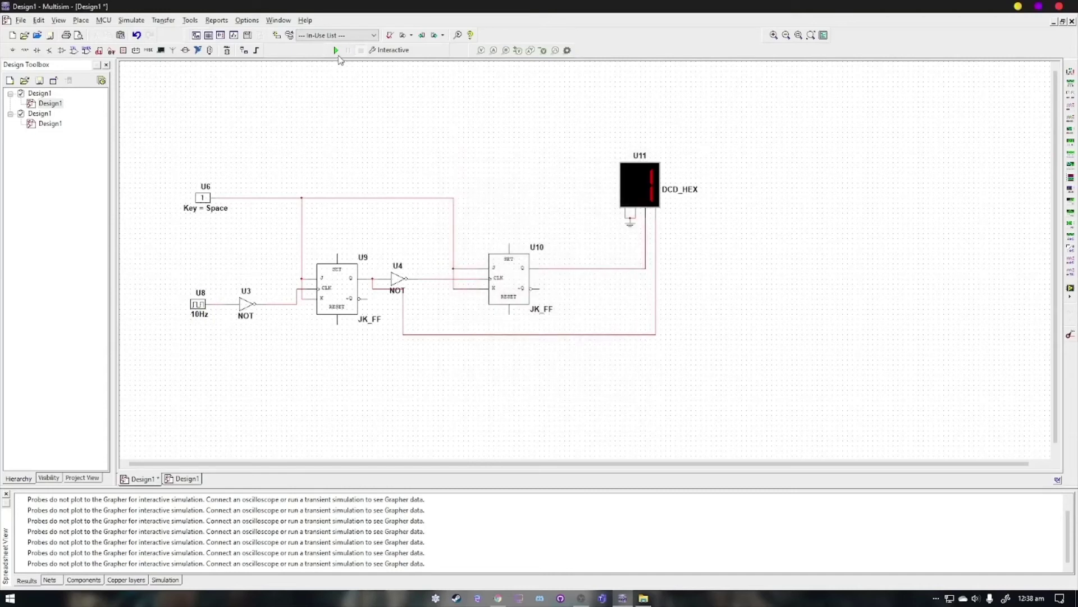
{"action": "key", "text": "F5"}
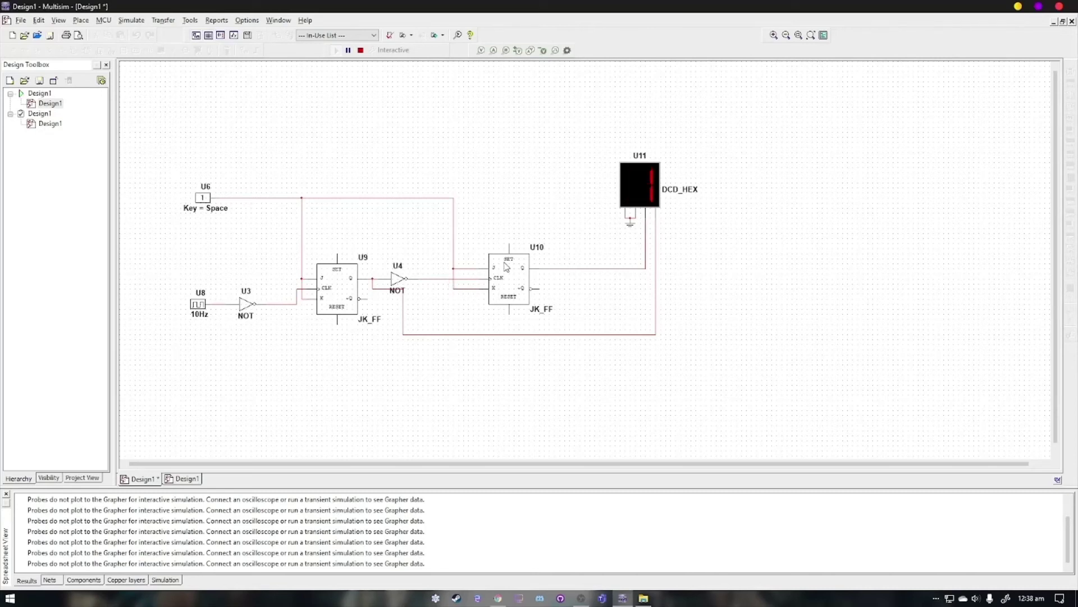
{"action": "left_click", "coordinate": [361, 51]}
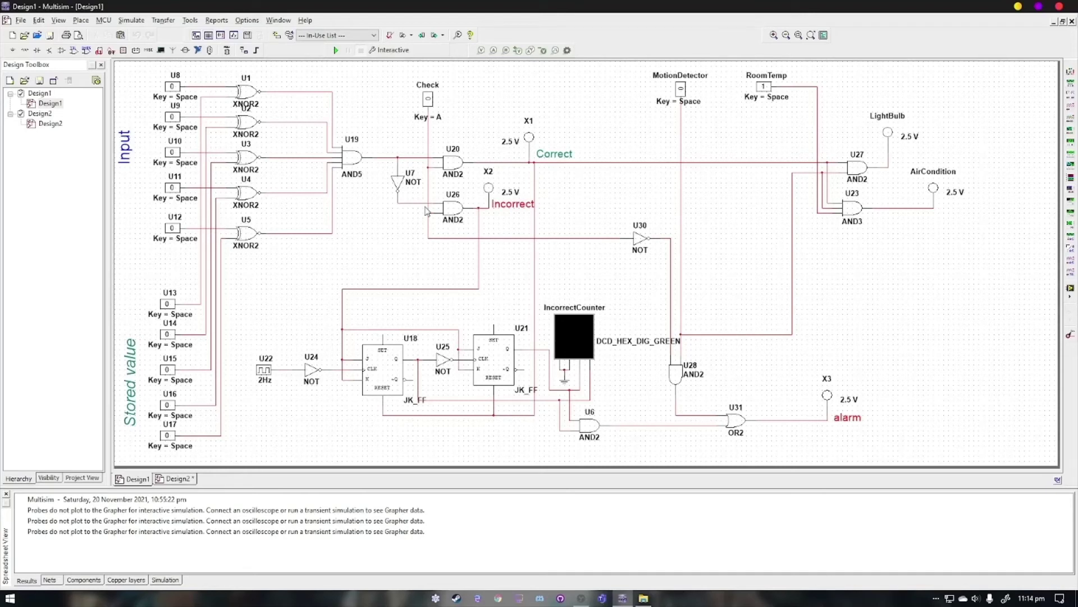
Start simulating the alarm circuit and set its stored value, U13 through U17, to 10101.
{"action": "left_click", "coordinate": [336, 51]}
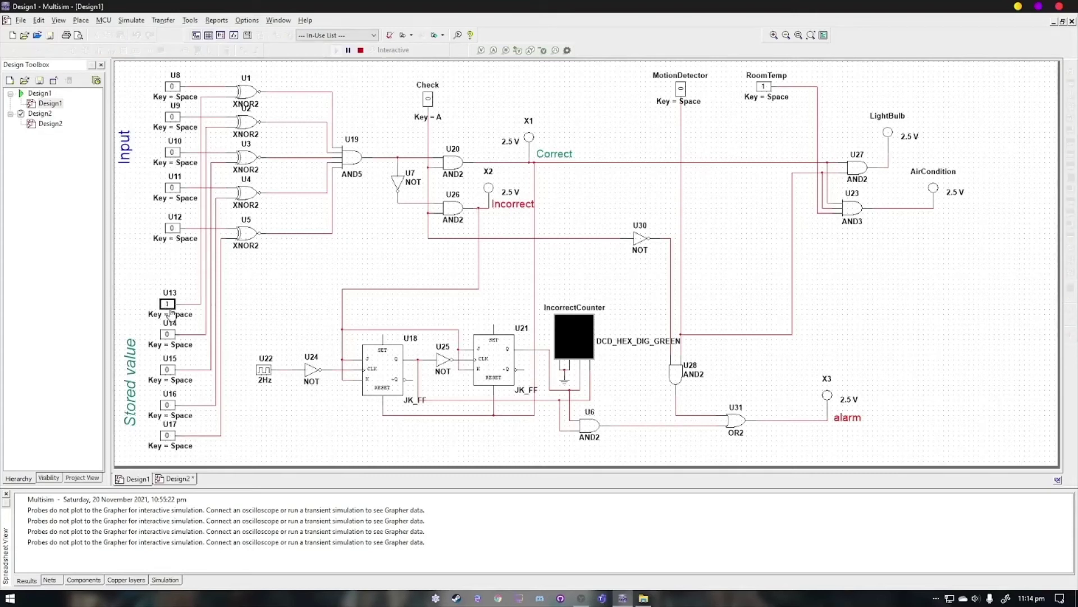
{"action": "left_click", "coordinate": [167, 370]}
{"action": "left_click", "coordinate": [166, 435]}
Submit three wrong codes by switching Check on and off, setting inputs U11, U8 and U10 to 1 along the way.
{"action": "key", "text": "a"}
{"action": "key", "text": "a"}
{"action": "left_click", "coordinate": [180, 199]}
{"action": "key", "text": "a"}
{"action": "key", "text": "a"}
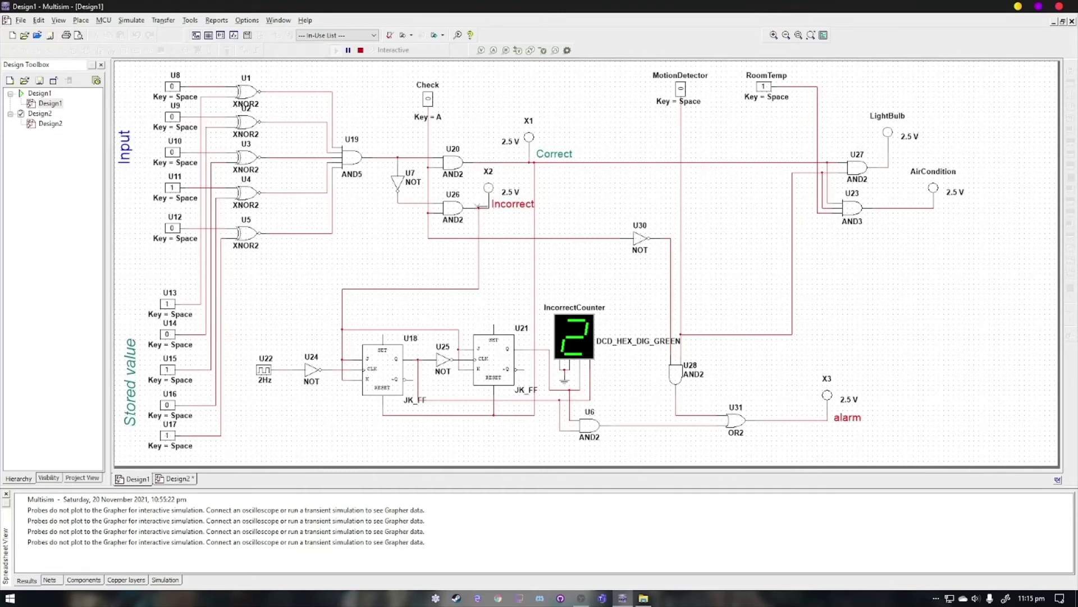
{"action": "left_click", "coordinate": [173, 152]}
{"action": "key", "text": "a"}
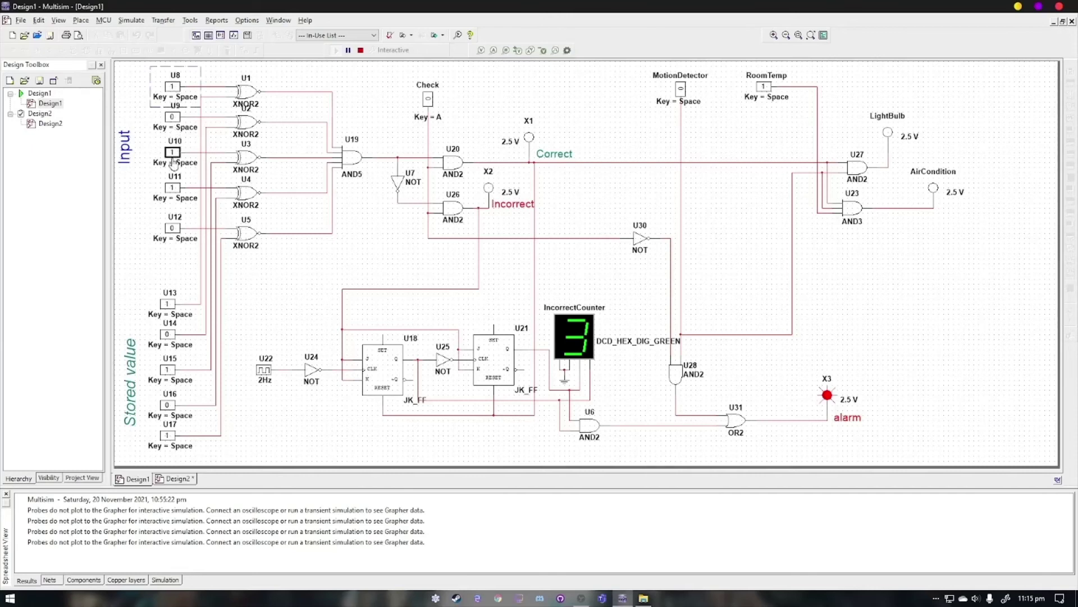
Match the input to the stored value by setting U11 to 0 and U12 to 1, and turn on Check.
{"action": "left_click", "coordinate": [173, 188]}
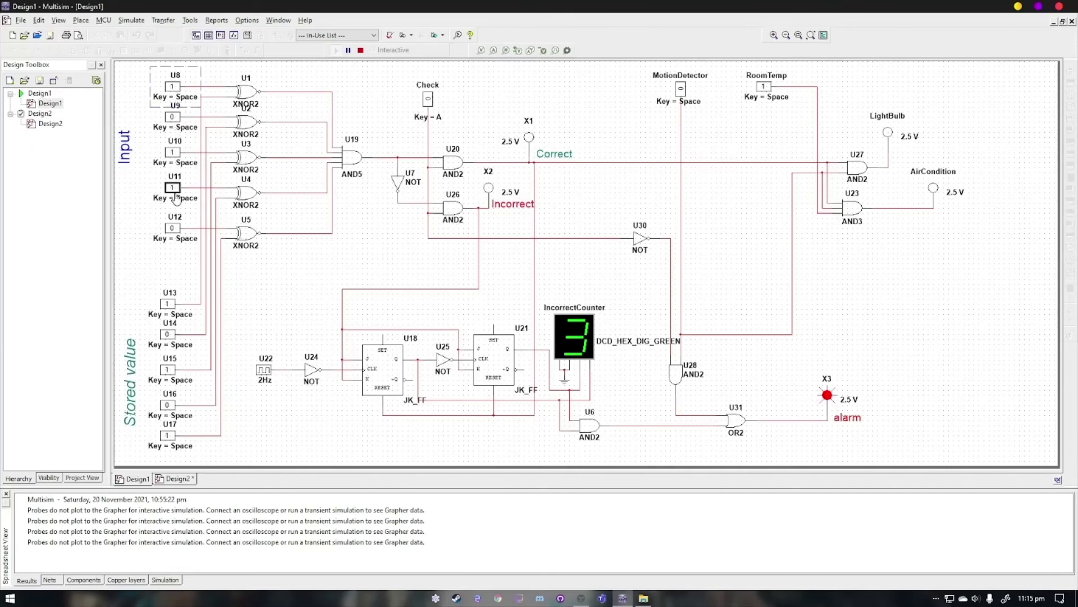
{"action": "left_click", "coordinate": [172, 228]}
{"action": "key", "text": "a"}
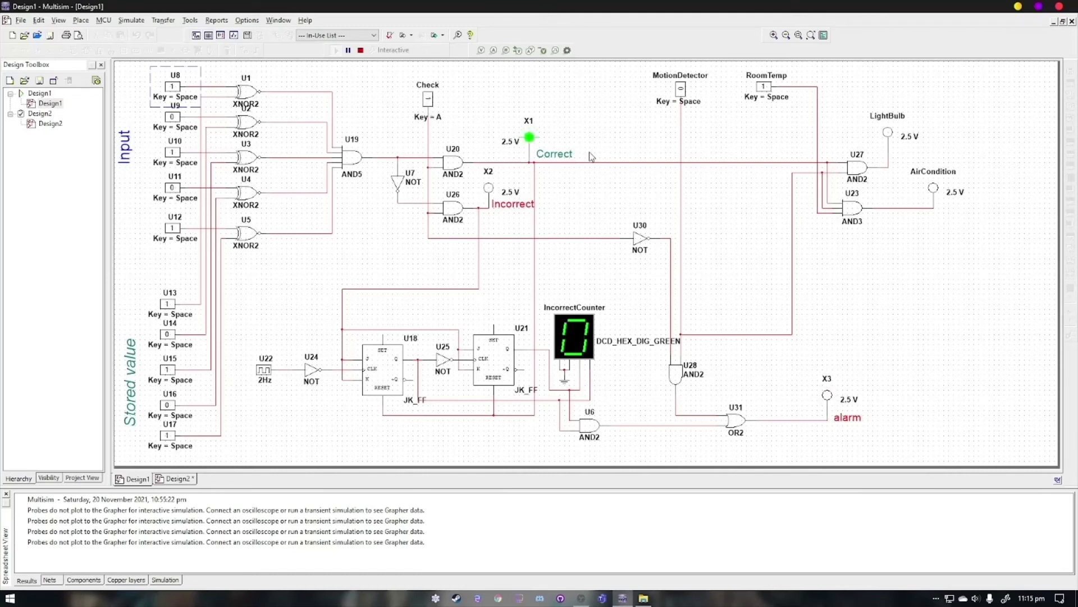
Toggle the MotionDetector and RoomTemp inputs to test the light bulb and air conditioning, and turn off Check.
{"action": "left_click", "coordinate": [685, 101]}
{"action": "left_click", "coordinate": [685, 102]}
{"action": "left_click", "coordinate": [771, 97]}
{"action": "left_click", "coordinate": [768, 100]}
{"action": "key", "text": "a"}
Set input U8 to 0 and U11 to 1, and submit the wrong code with Check while the MotionDetector is on.
{"action": "left_click", "coordinate": [174, 88]}
{"action": "key", "text": "a"}
{"action": "key", "text": "a"}
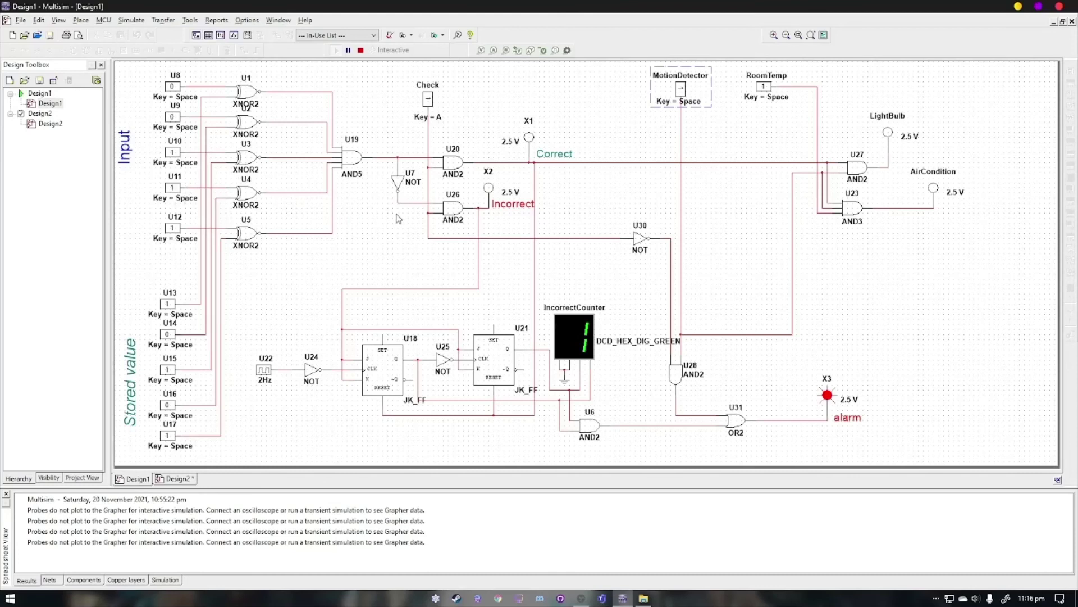
{"action": "key", "text": "a"}
Restore the input code to 10101, switch Check on and off again, and stop the simulation.
{"action": "left_click", "coordinate": [174, 90]}
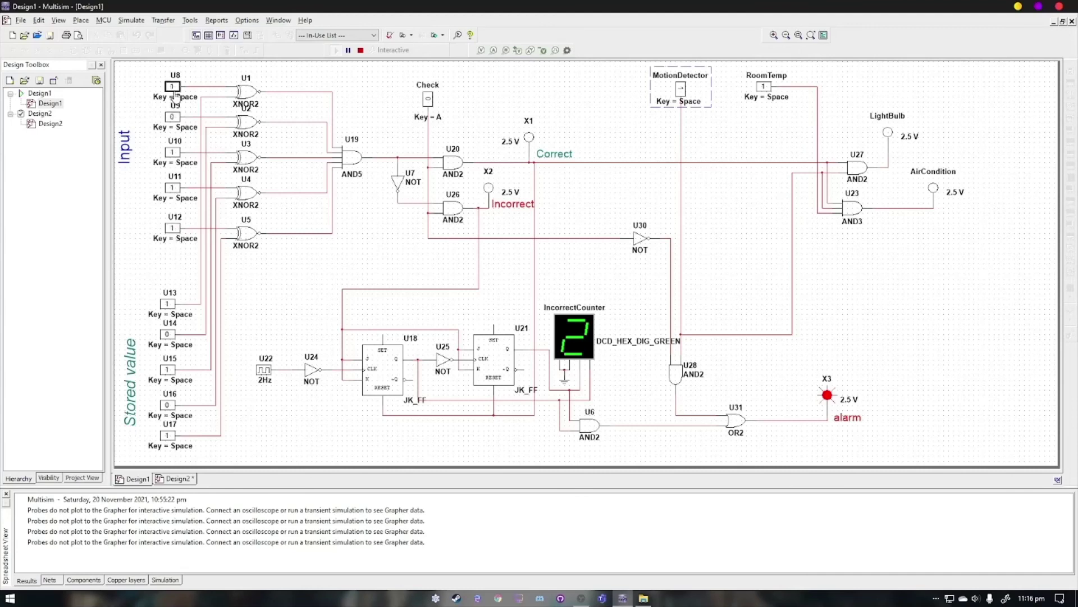
{"action": "left_click", "coordinate": [173, 188]}
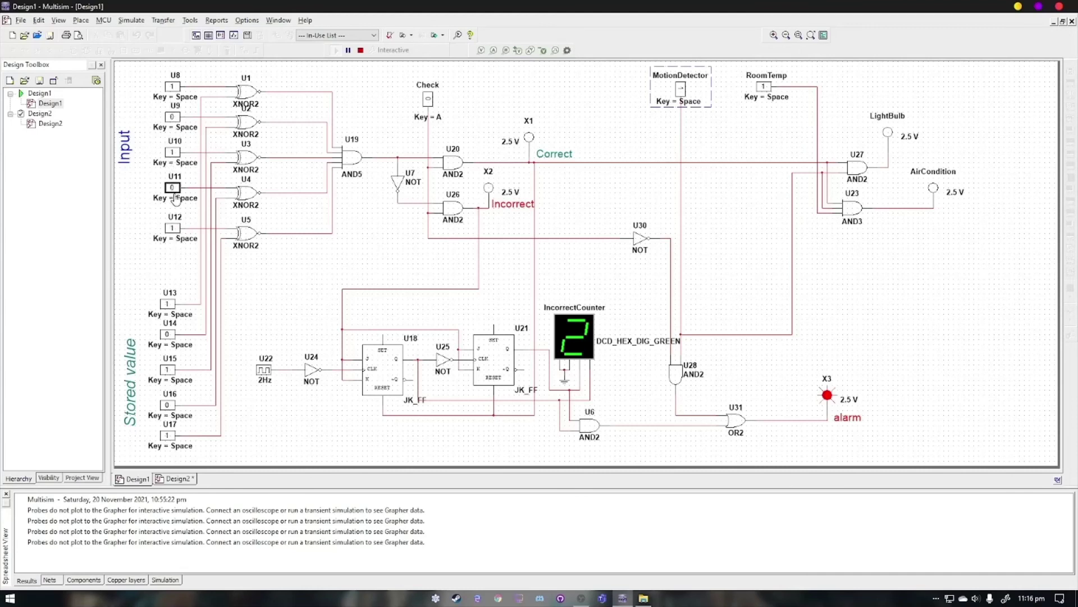
{"action": "left_click", "coordinate": [422, 119]}
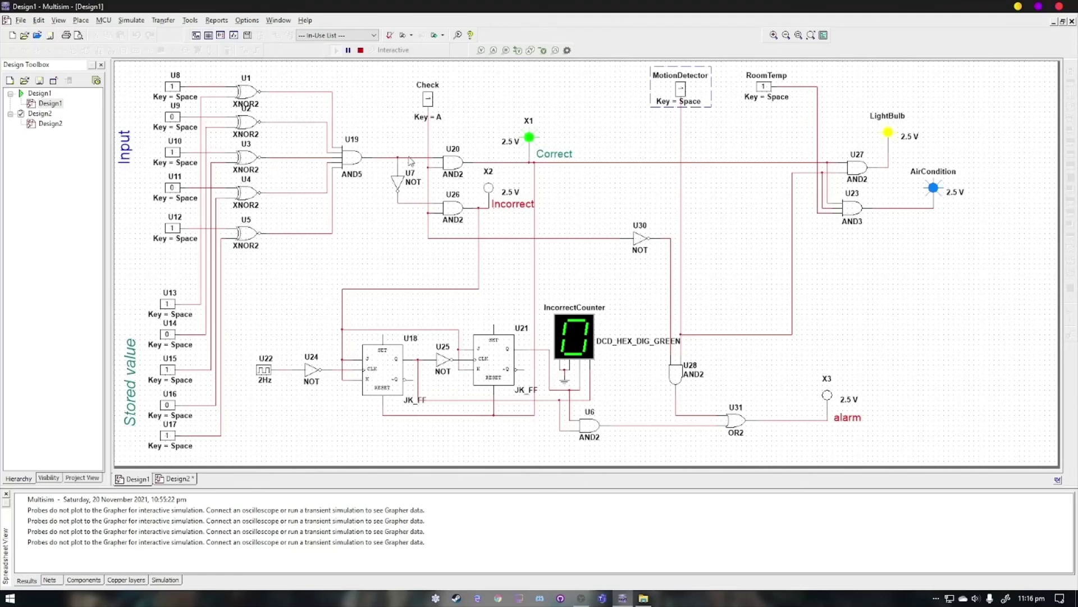
{"action": "left_click", "coordinate": [429, 101]}
{"action": "left_click", "coordinate": [360, 50]}
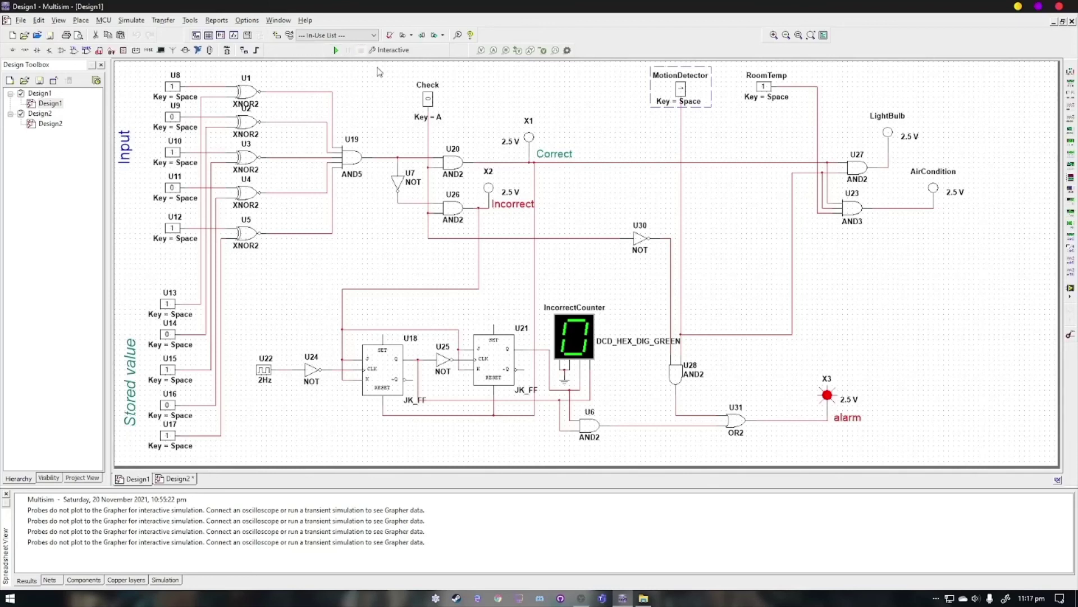